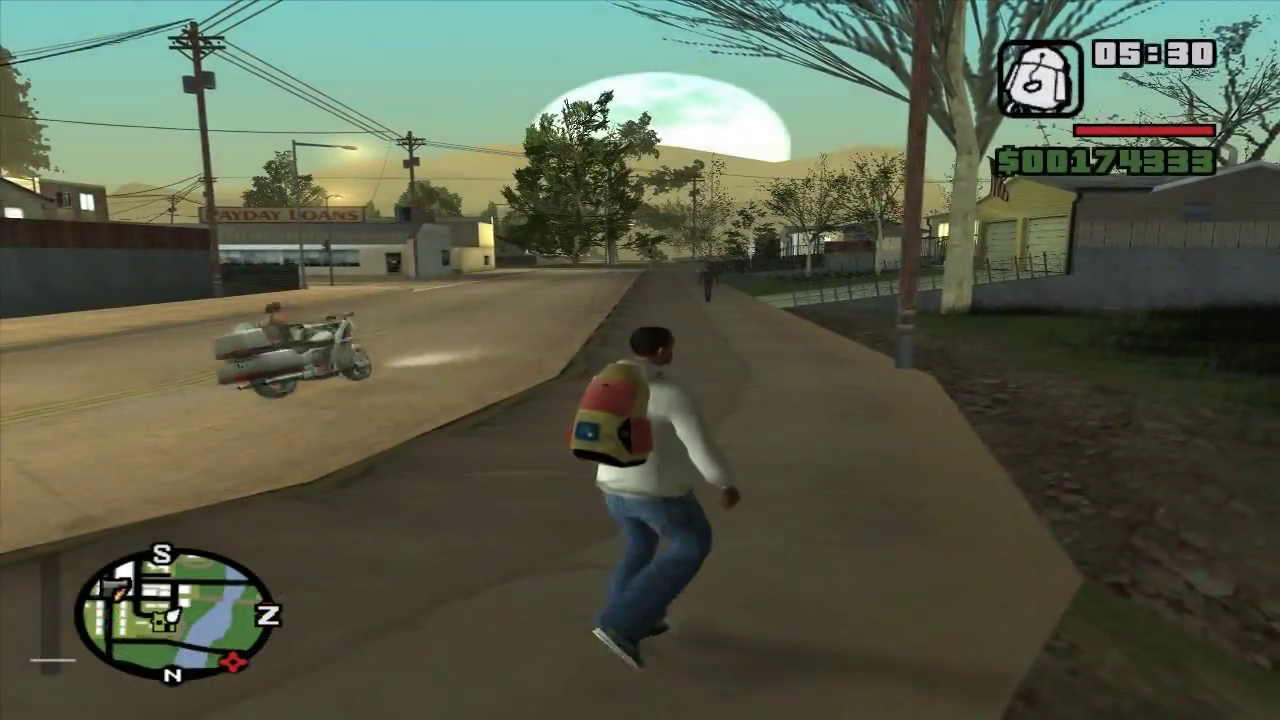
key(w)
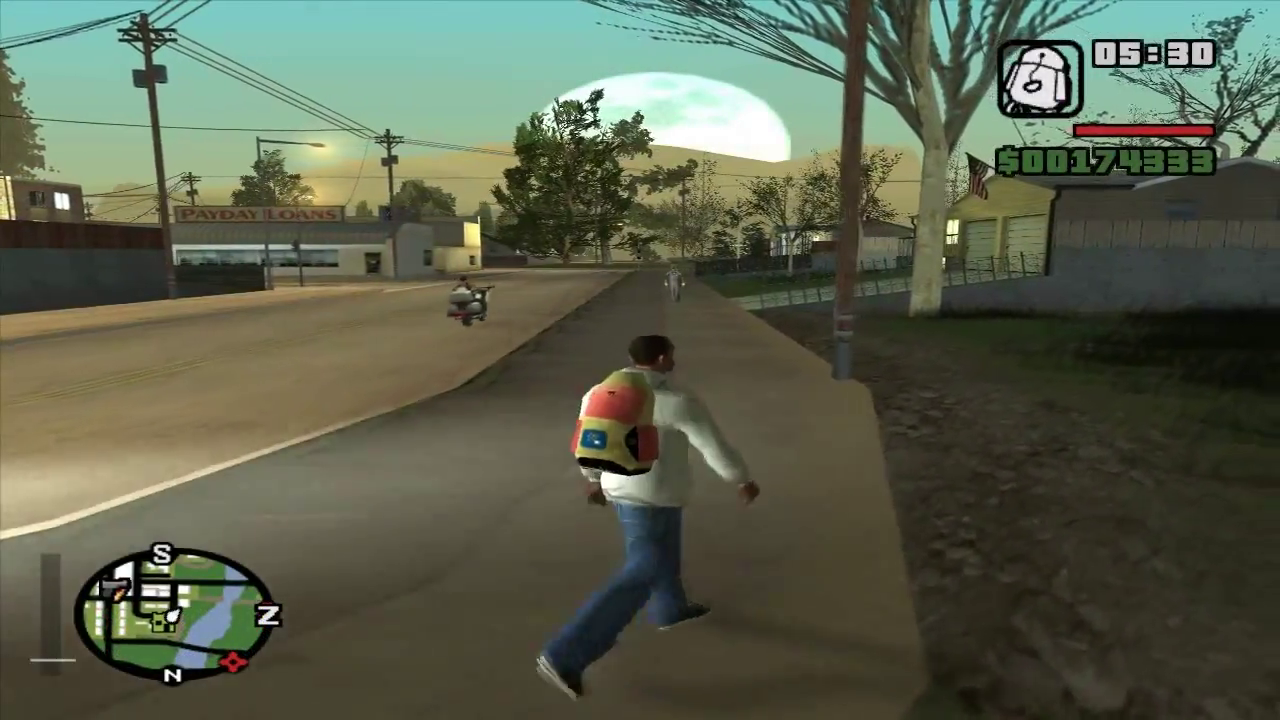
key(w)
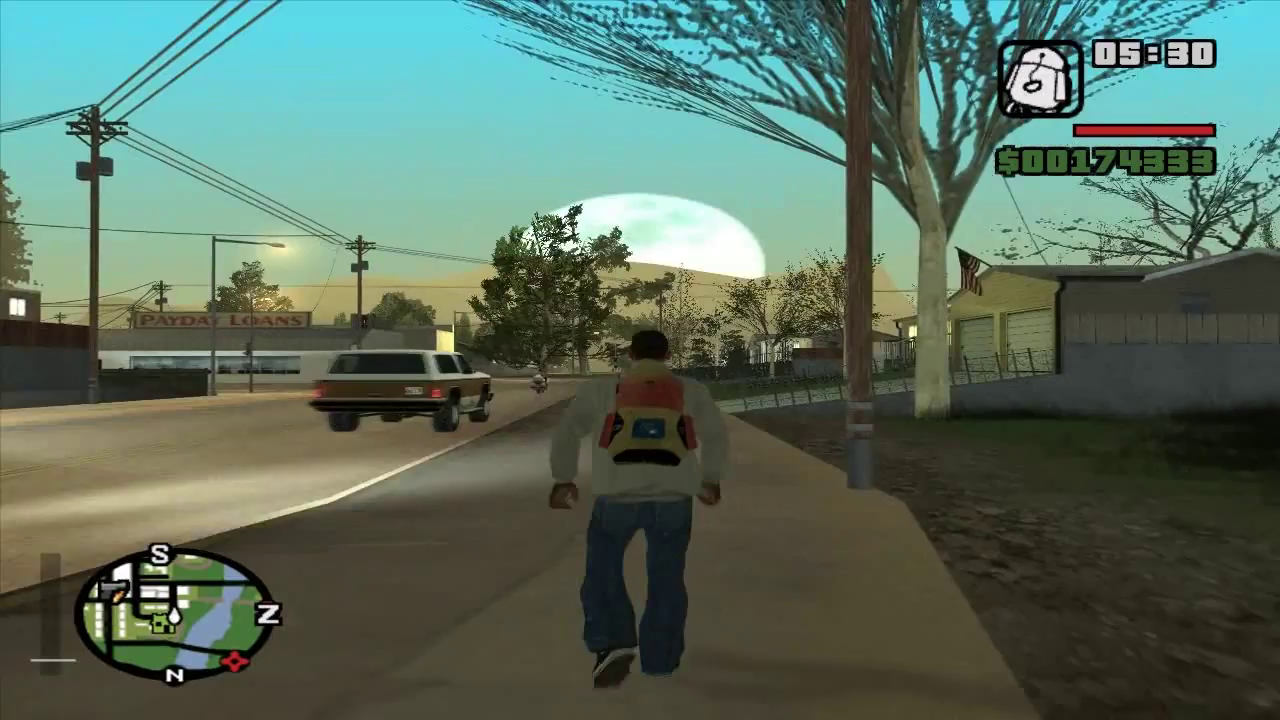
key(w)
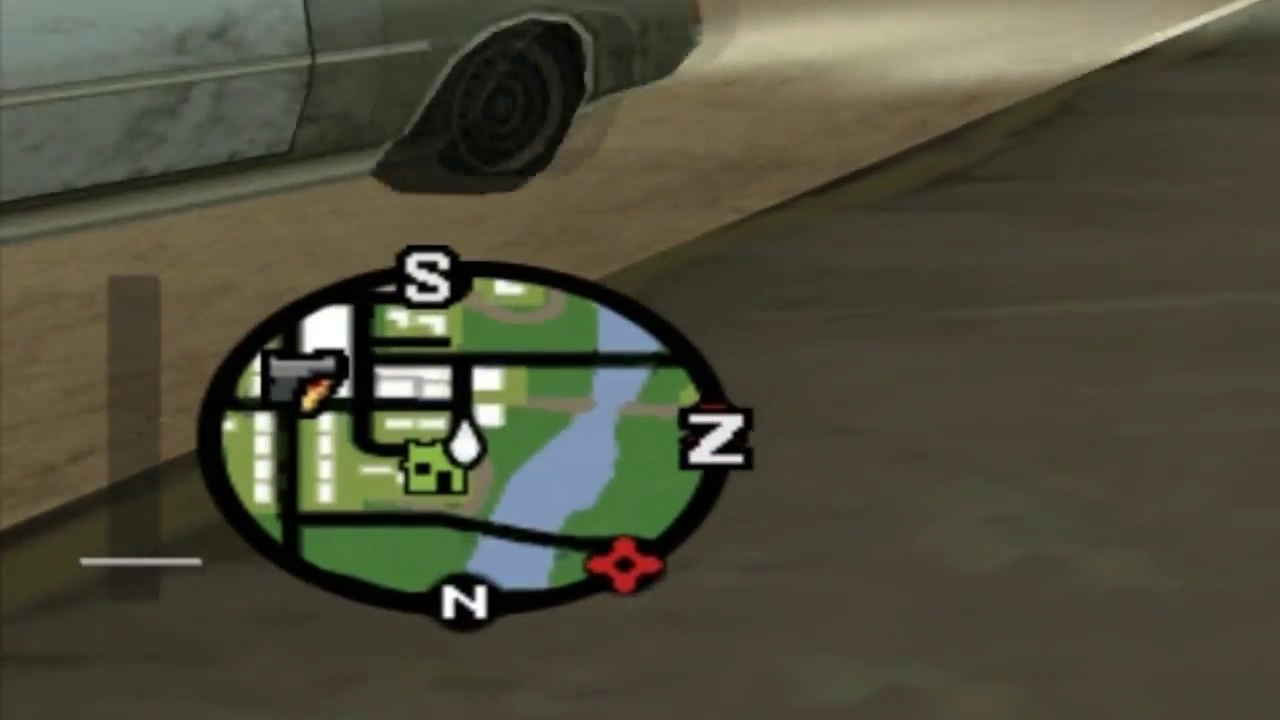
key(w)
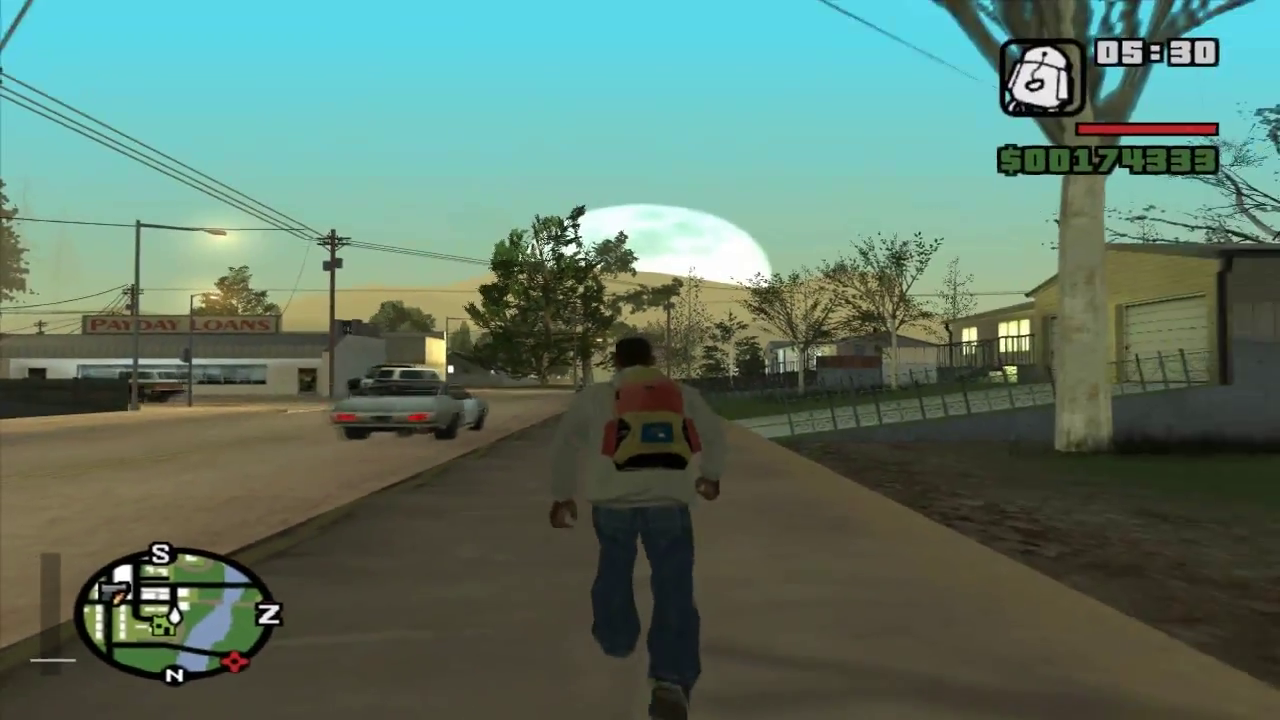
key(w)
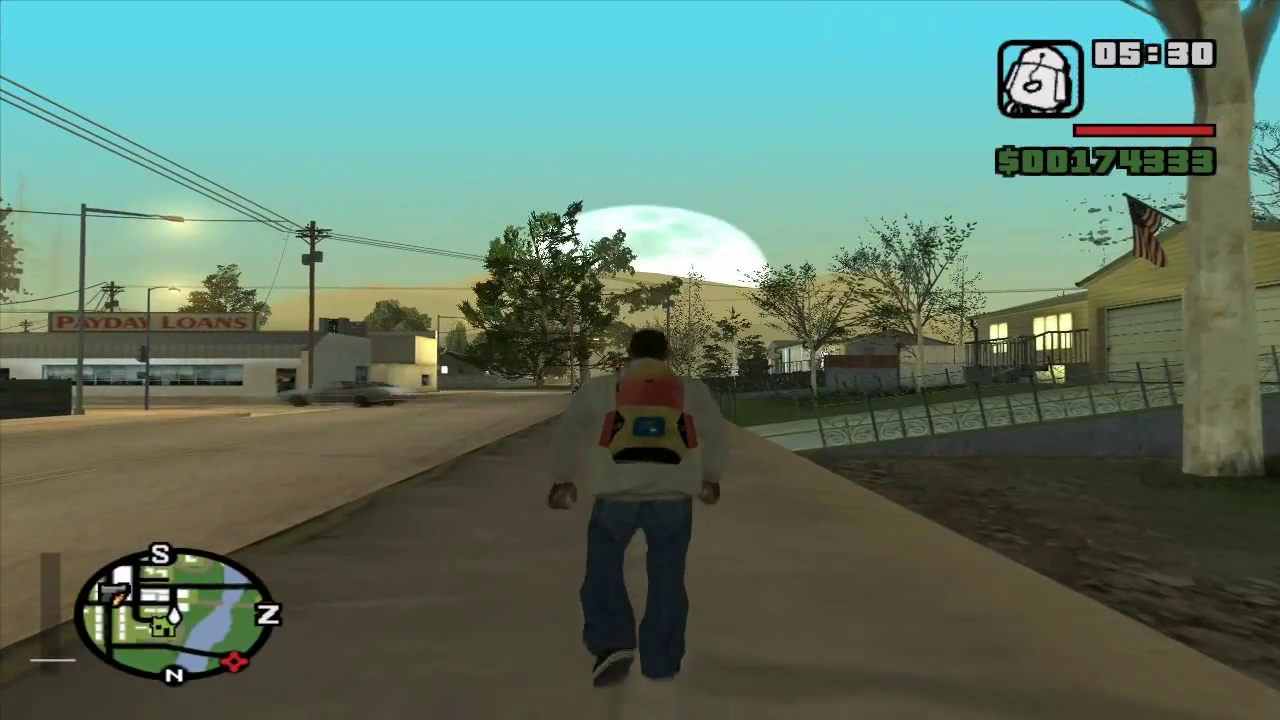
key(w)
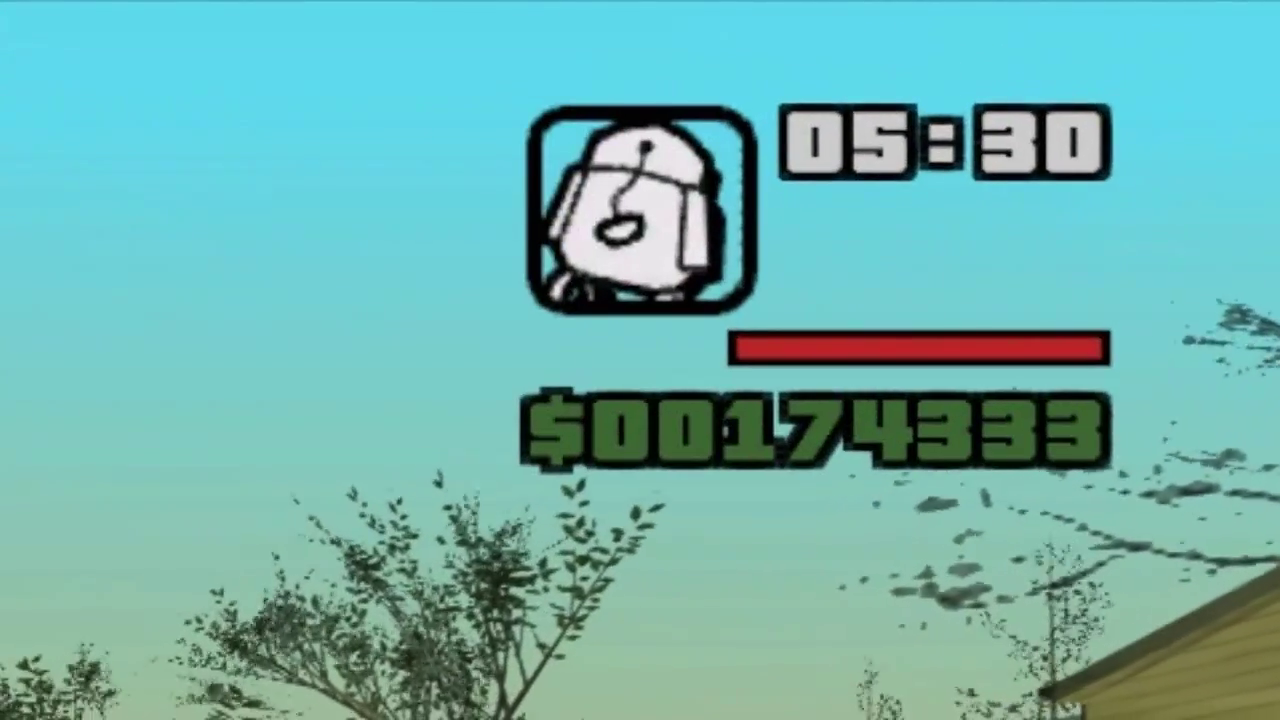
key(w)
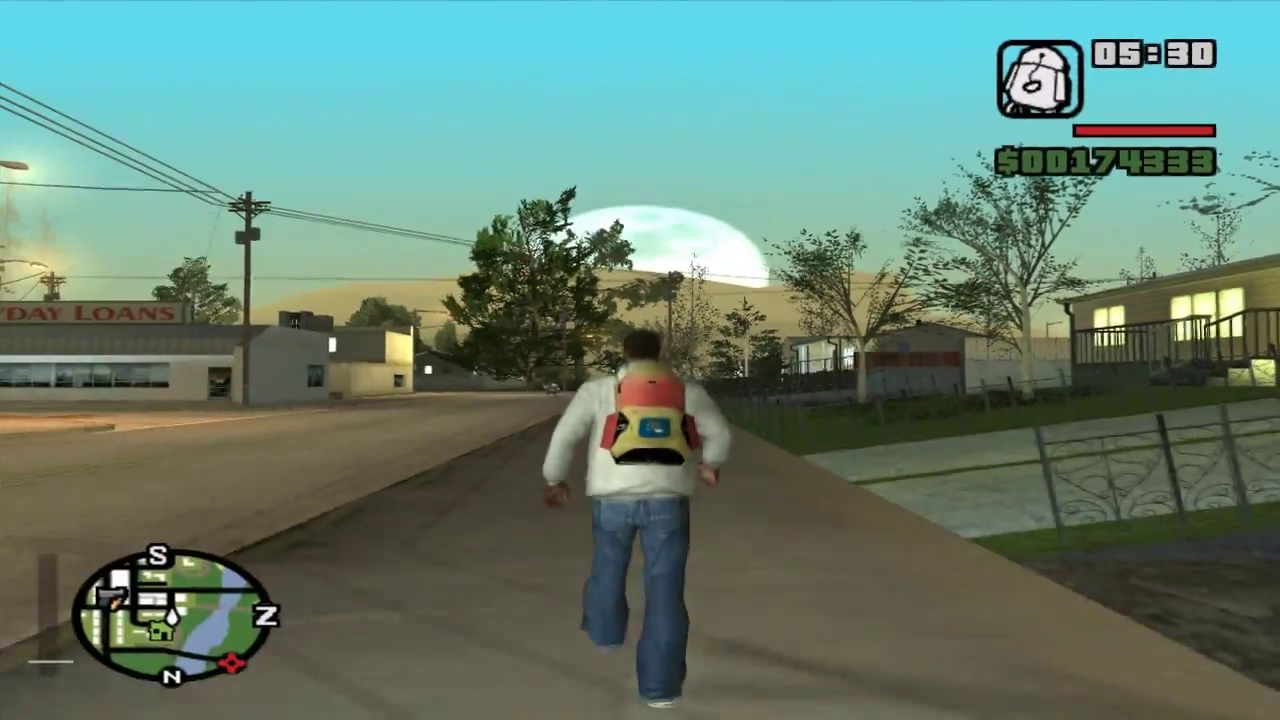
key(w)
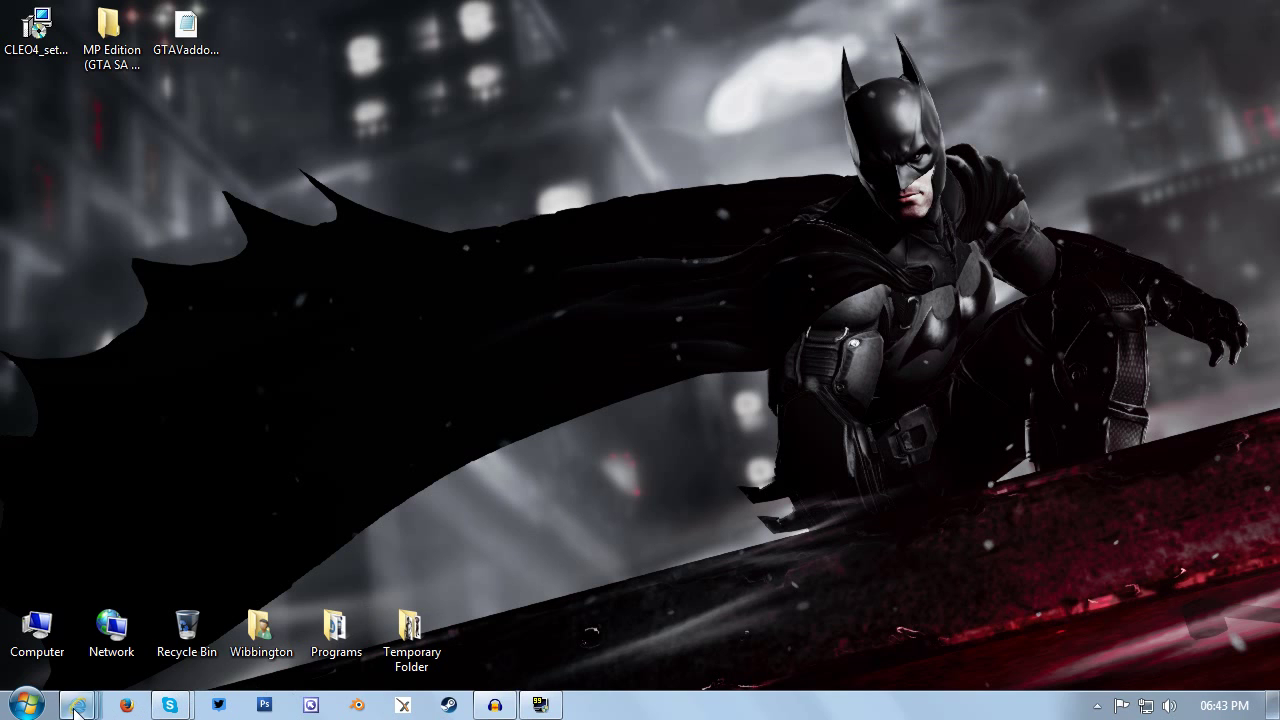
Step: Open the CLEO Library download page in Internet Explorer, request the CLEO 4 version 4.3.16 auto-installer for San Andreas and dismiss the save prompt
mouse_move(77, 705)
click(129, 614)
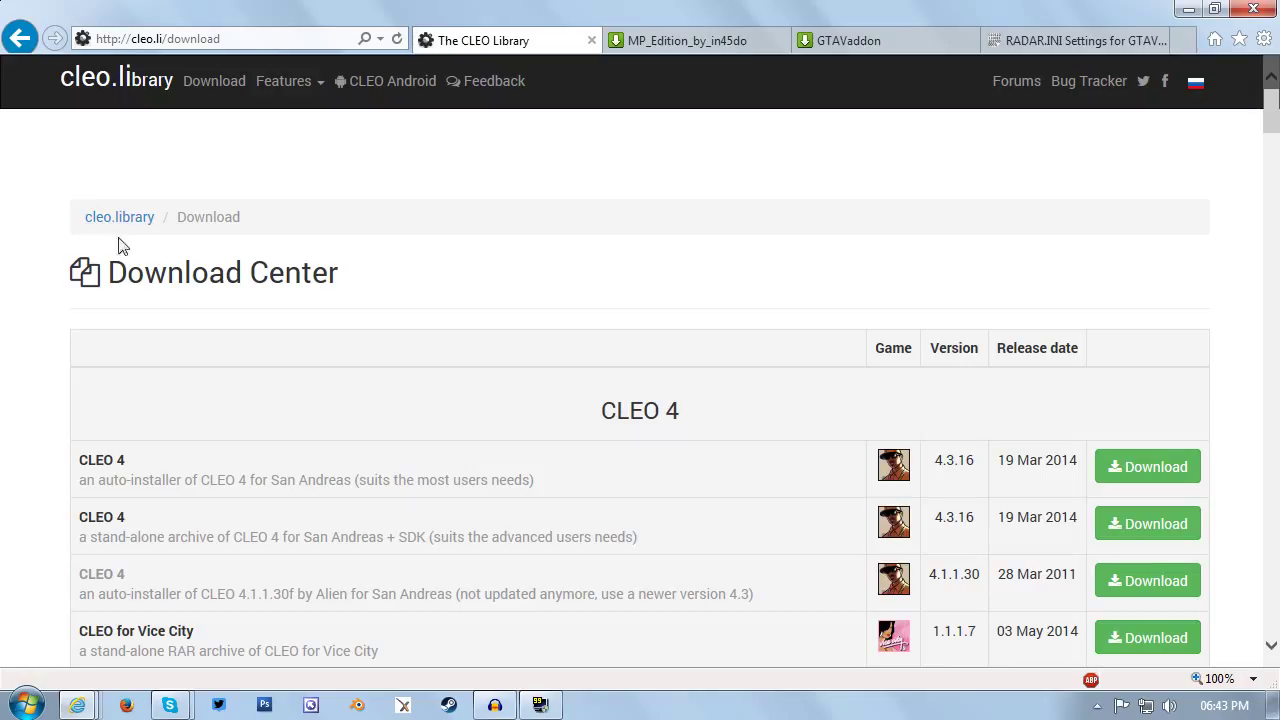
drag(934, 462, 979, 476)
click(966, 480)
drag(80, 462, 137, 460)
click(200, 458)
click(1165, 482)
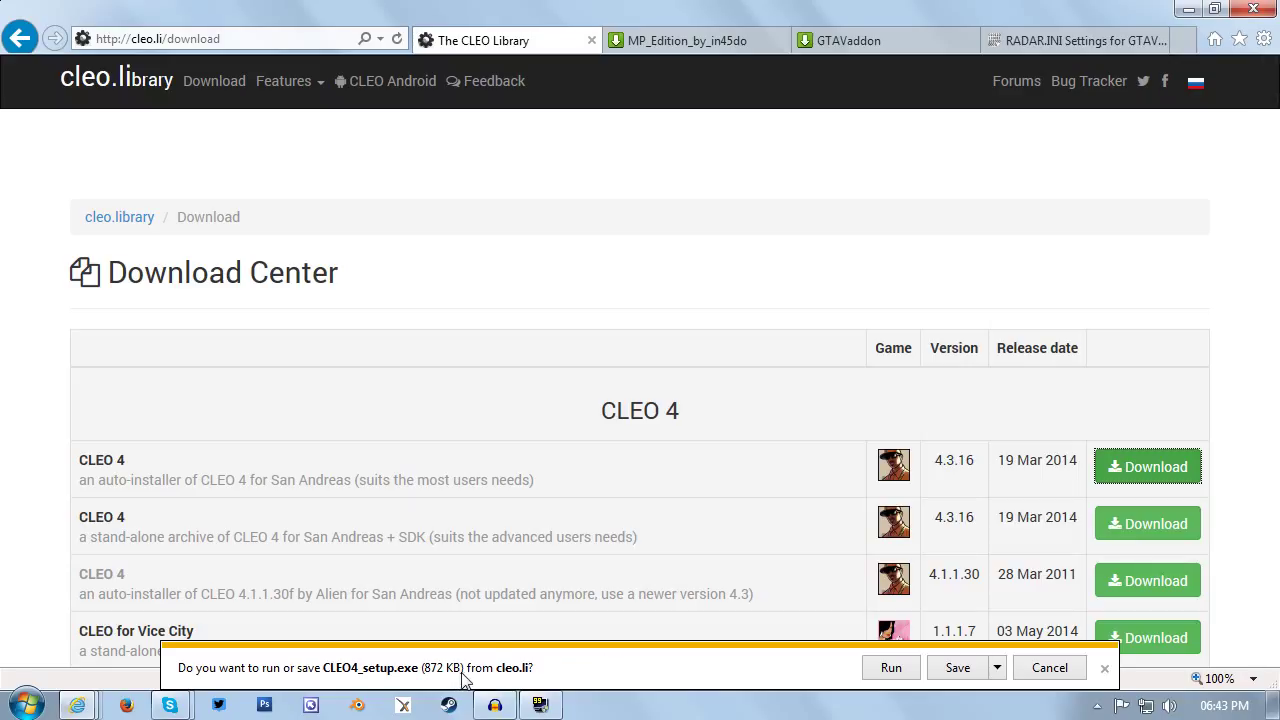
click(1106, 671)
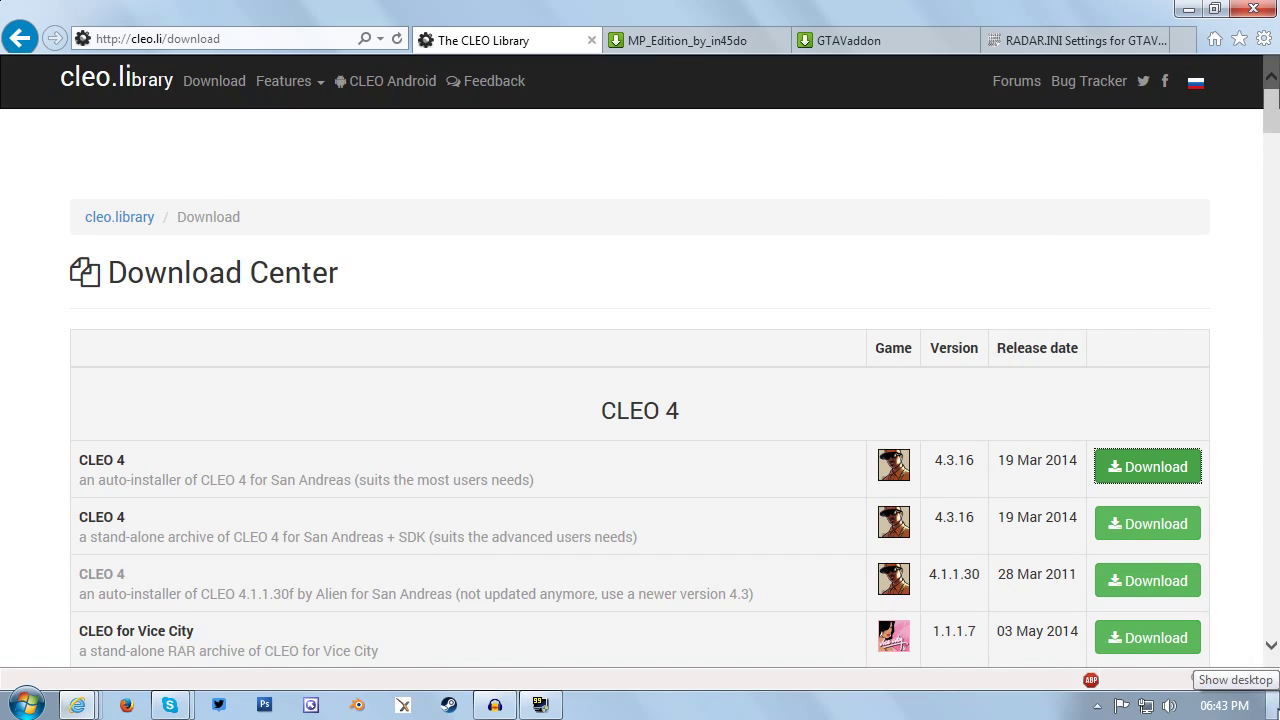
Step: Run CLEO4_setup.exe from the desktop in English and proceed through the setup wizard to the San Andreas location page
click(1275, 705)
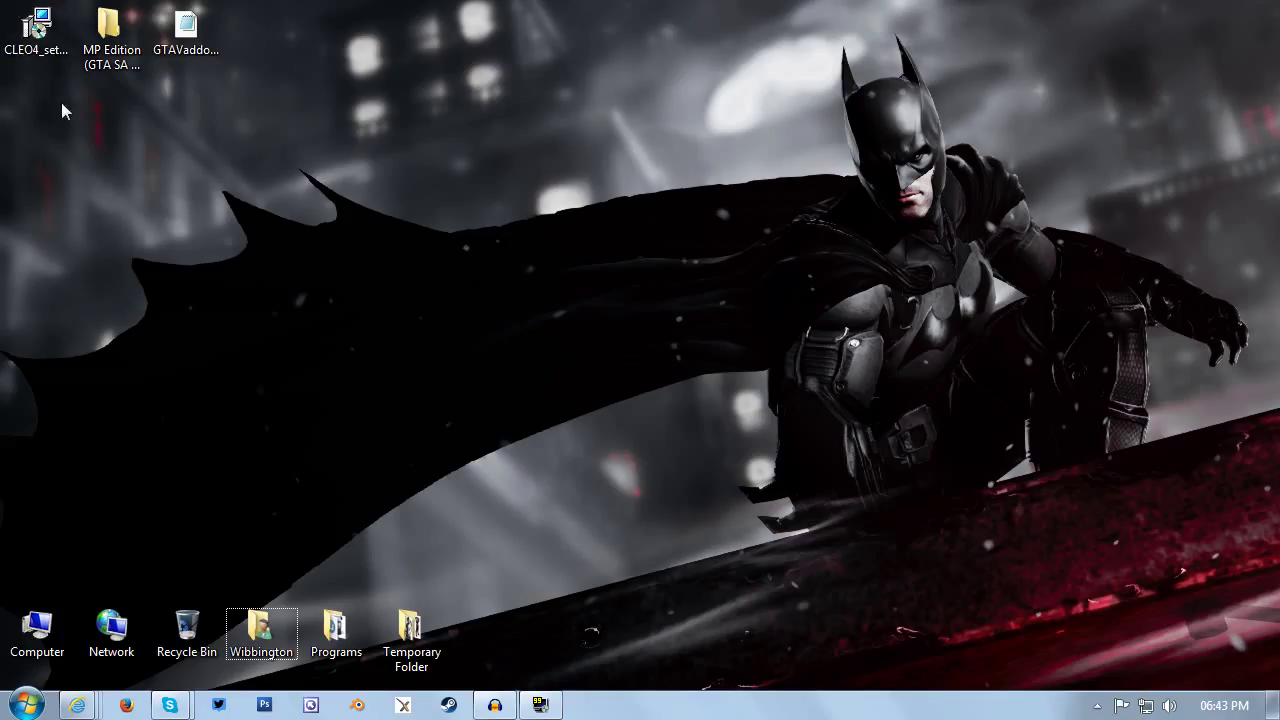
double_click(36, 30)
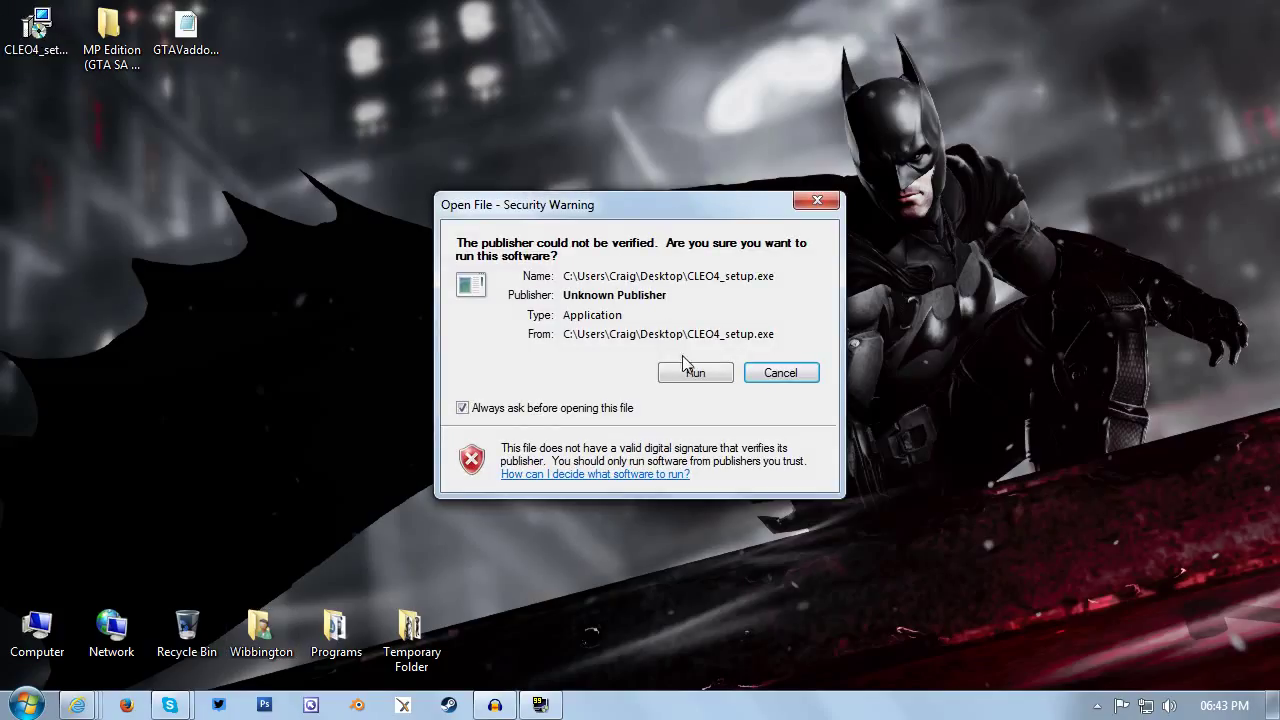
click(695, 372)
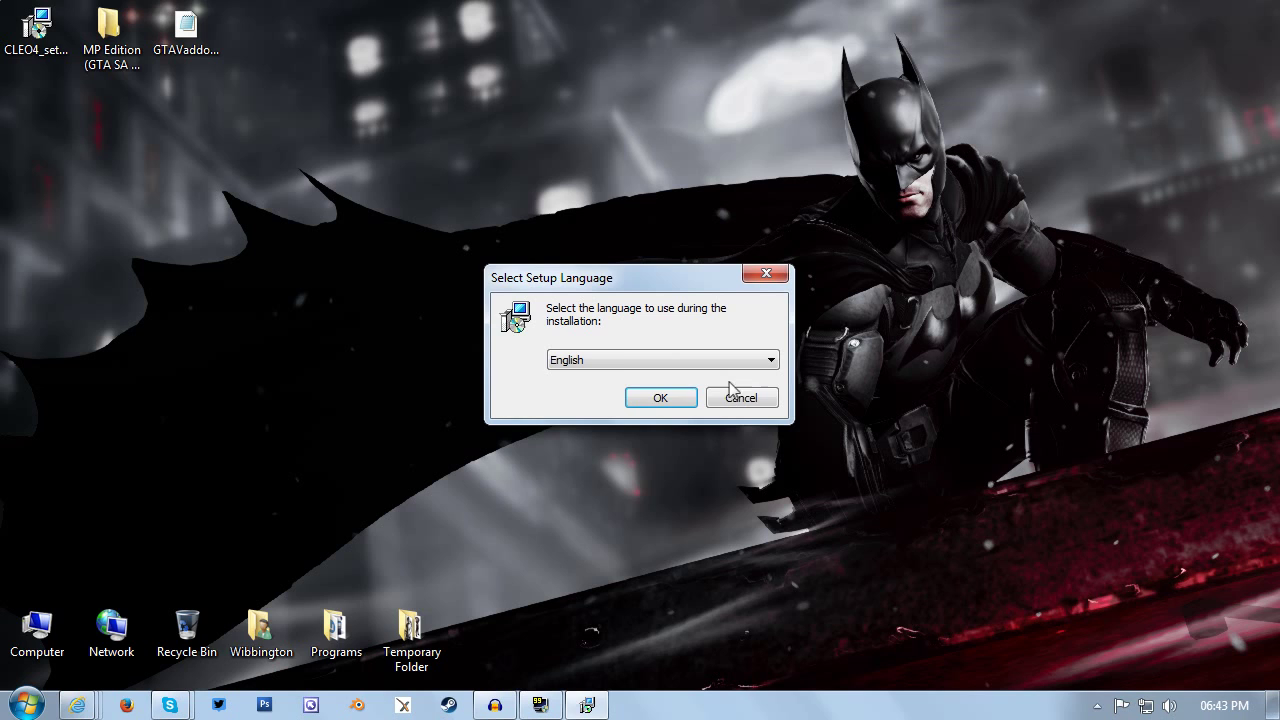
click(654, 397)
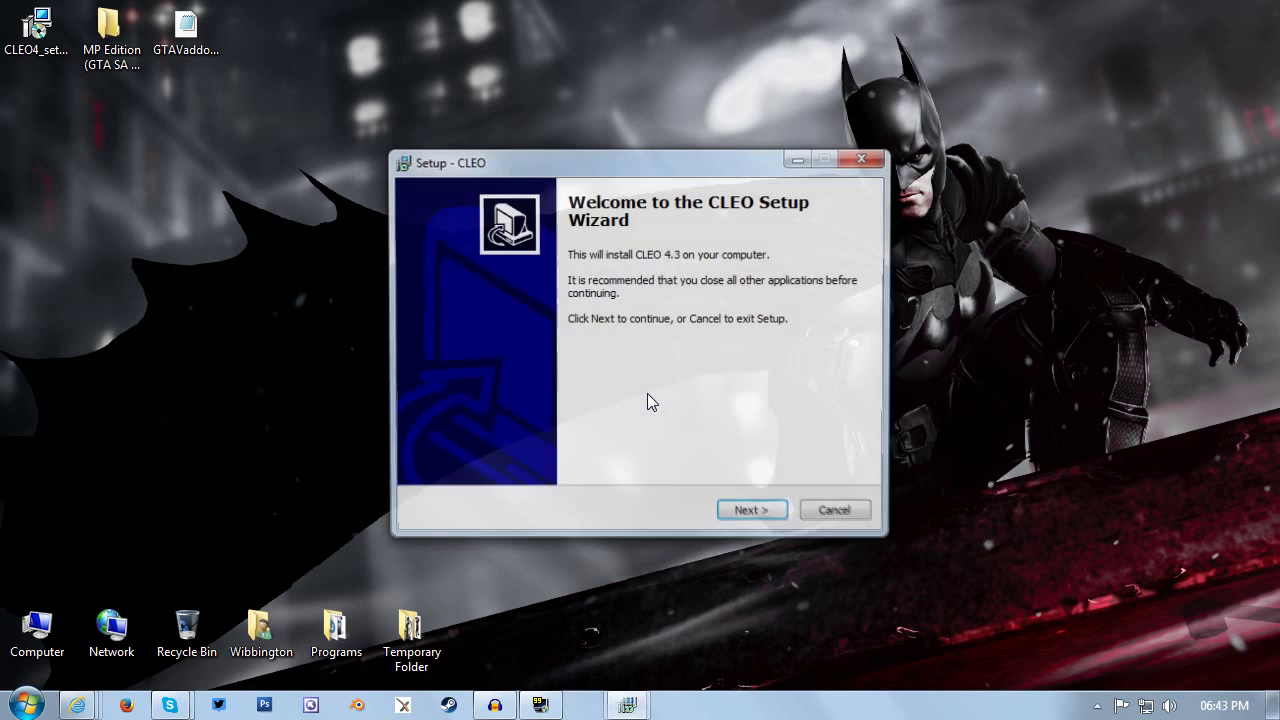
click(781, 515)
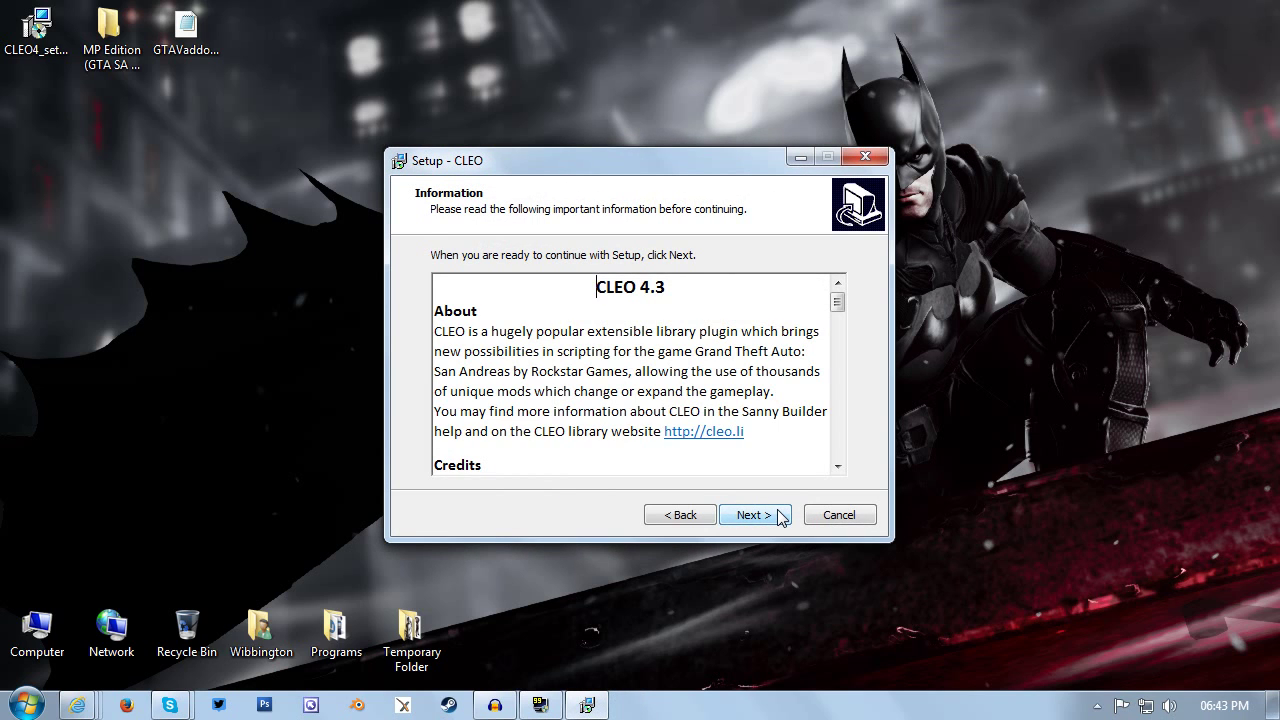
click(781, 515)
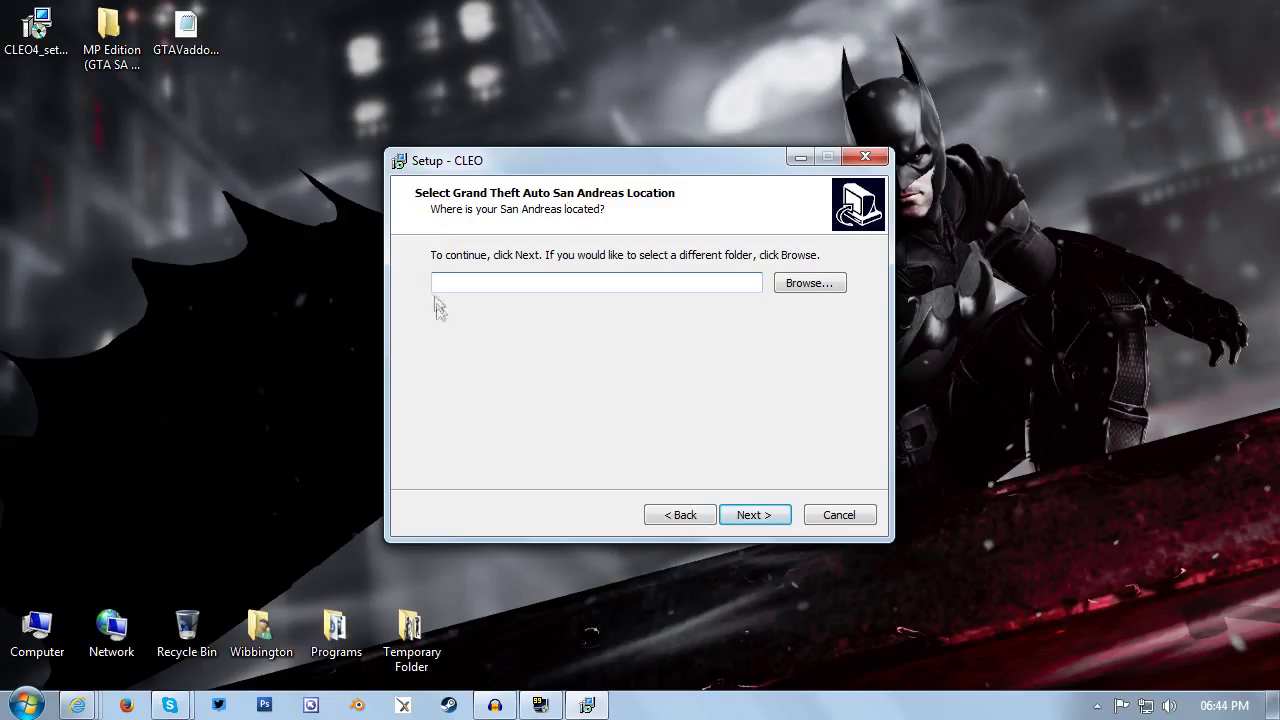
Step: Set the San Andreas location to F:\Program Files\Steam\SteamApps\common\Grand Theft Auto San Andreas - Clean Install and continue to component selection
click(812, 284)
click(605, 317)
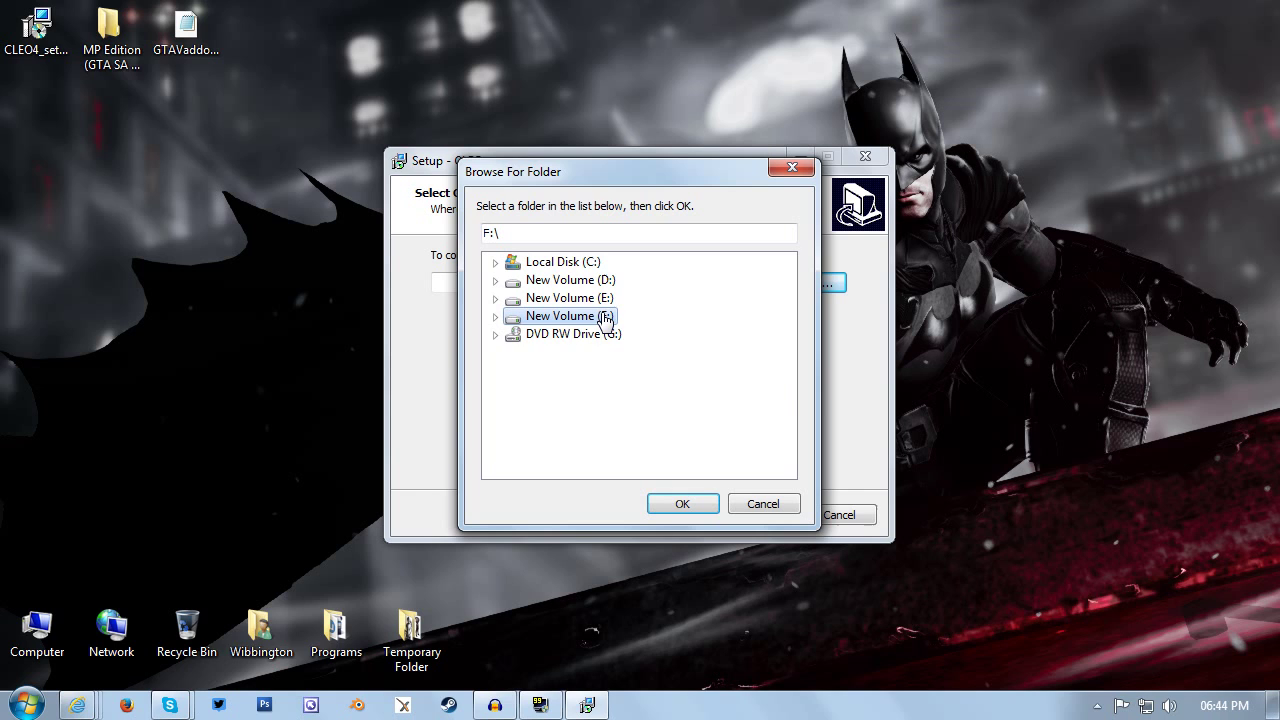
double_click(605, 317)
double_click(586, 372)
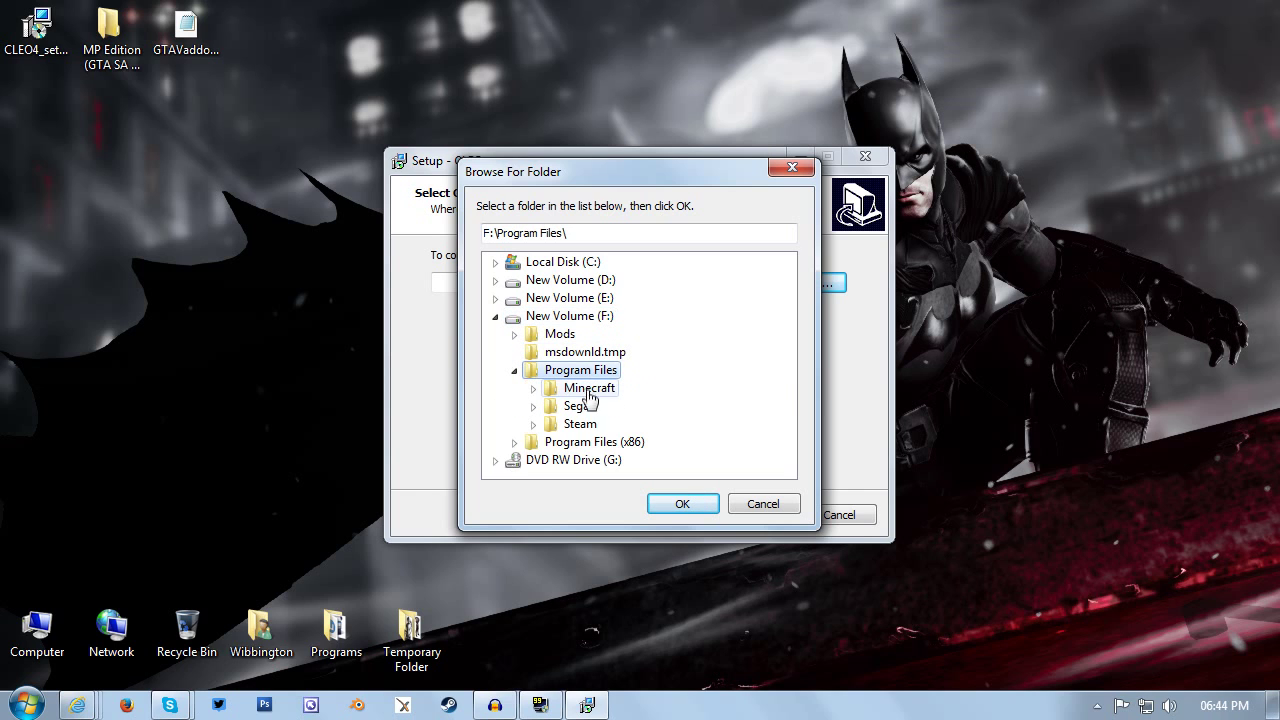
double_click(580, 424)
drag(794, 357, 770, 425)
double_click(614, 388)
click(626, 406)
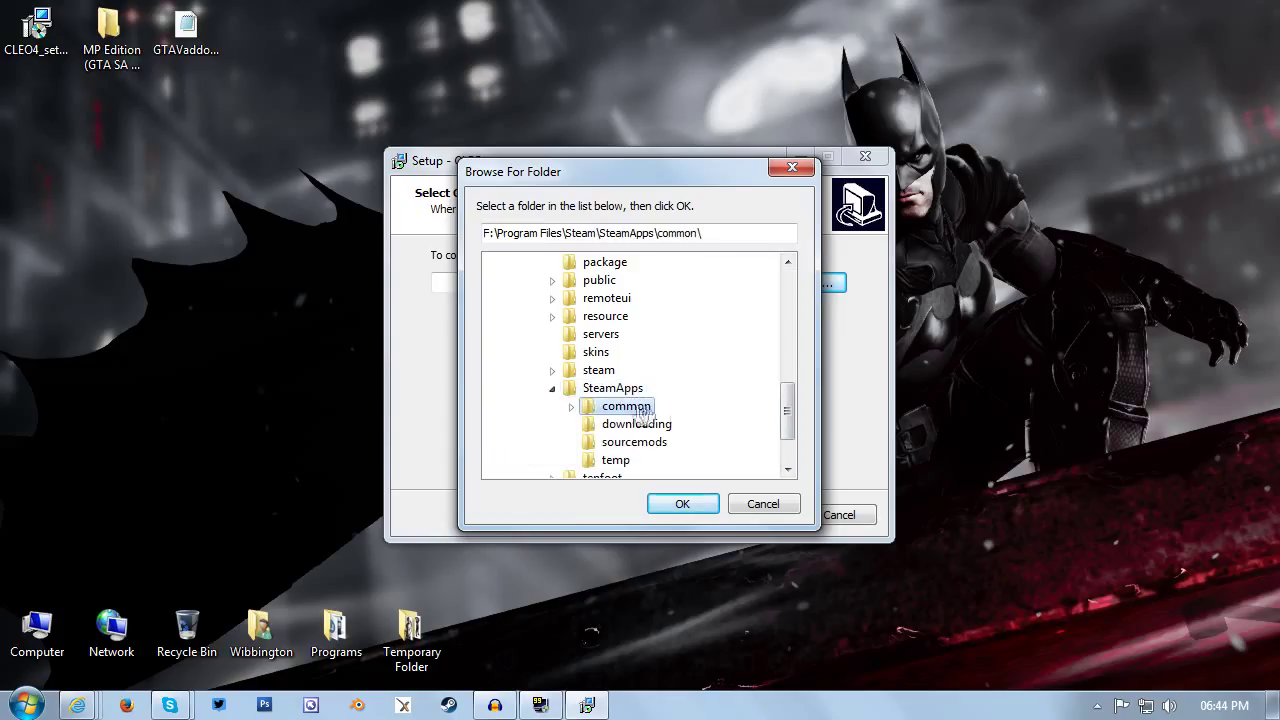
double_click(626, 408)
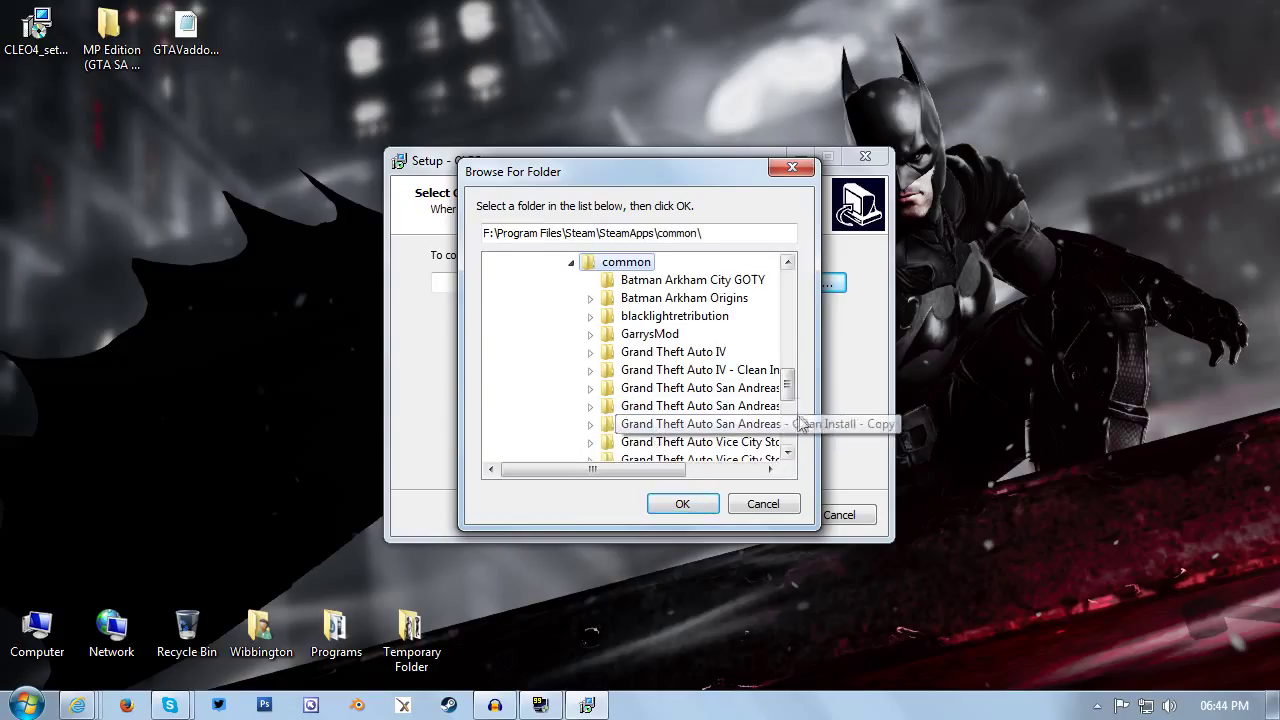
click(655, 413)
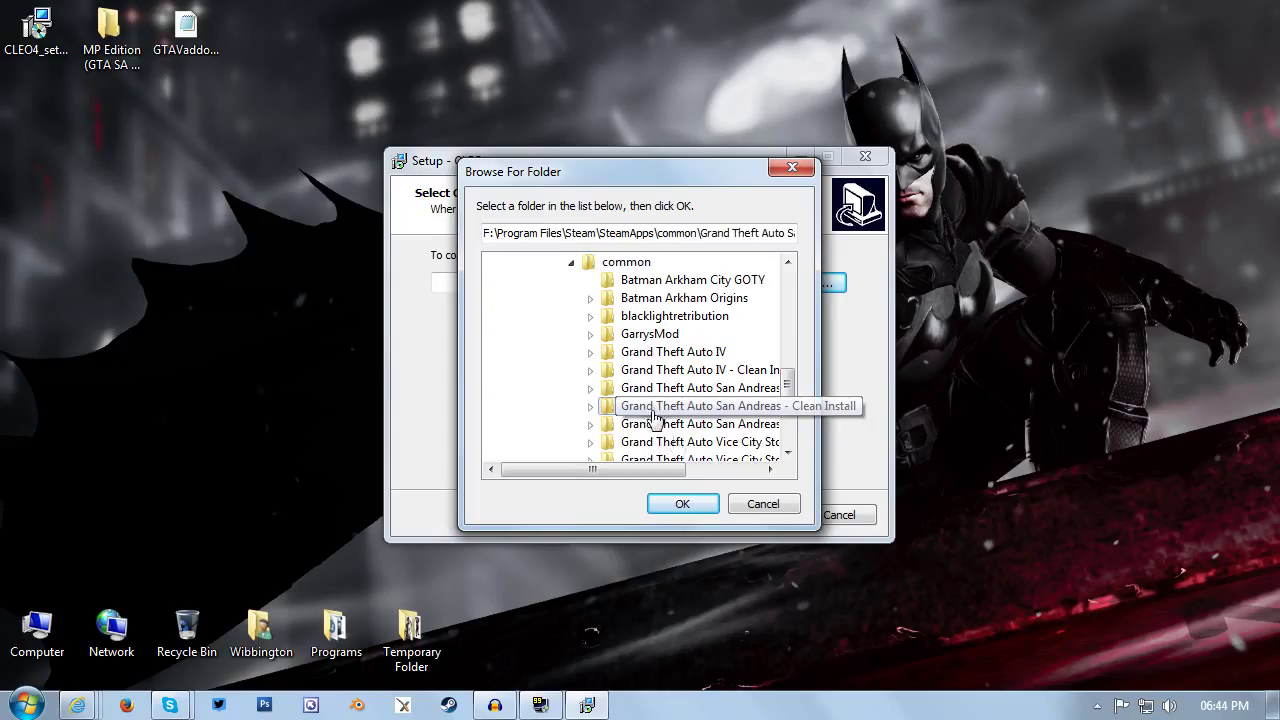
click(690, 504)
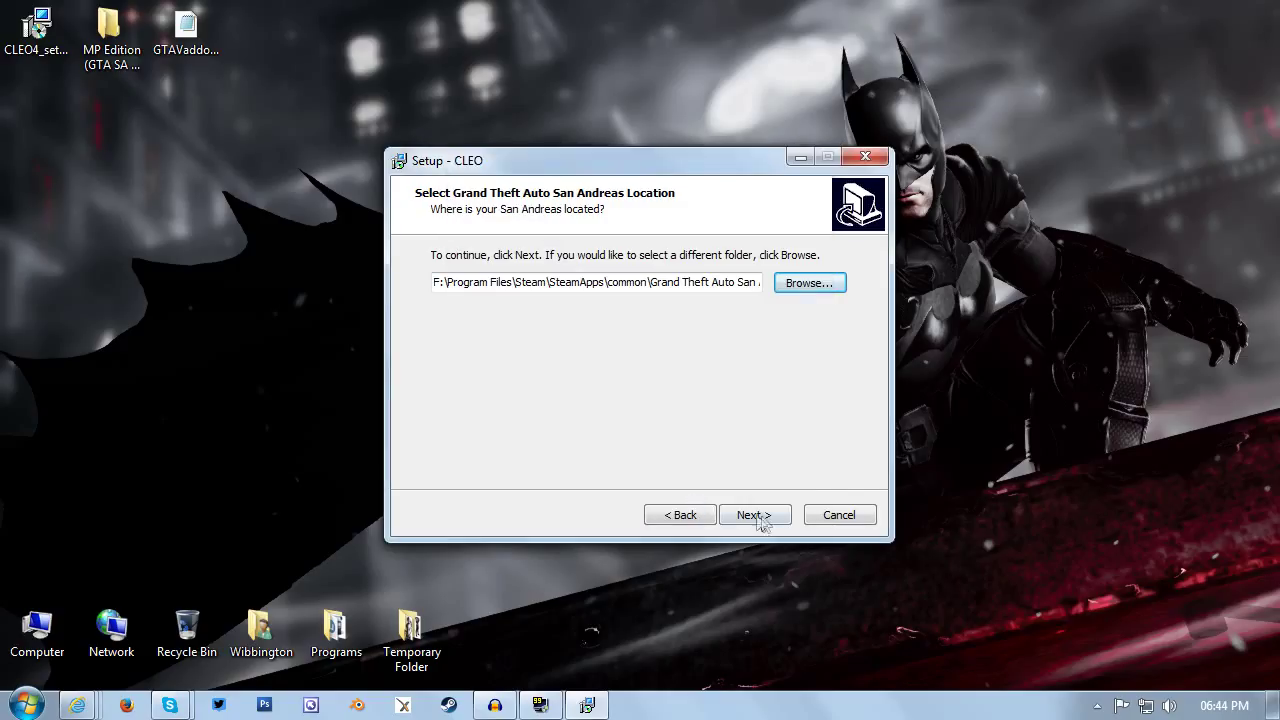
click(767, 520)
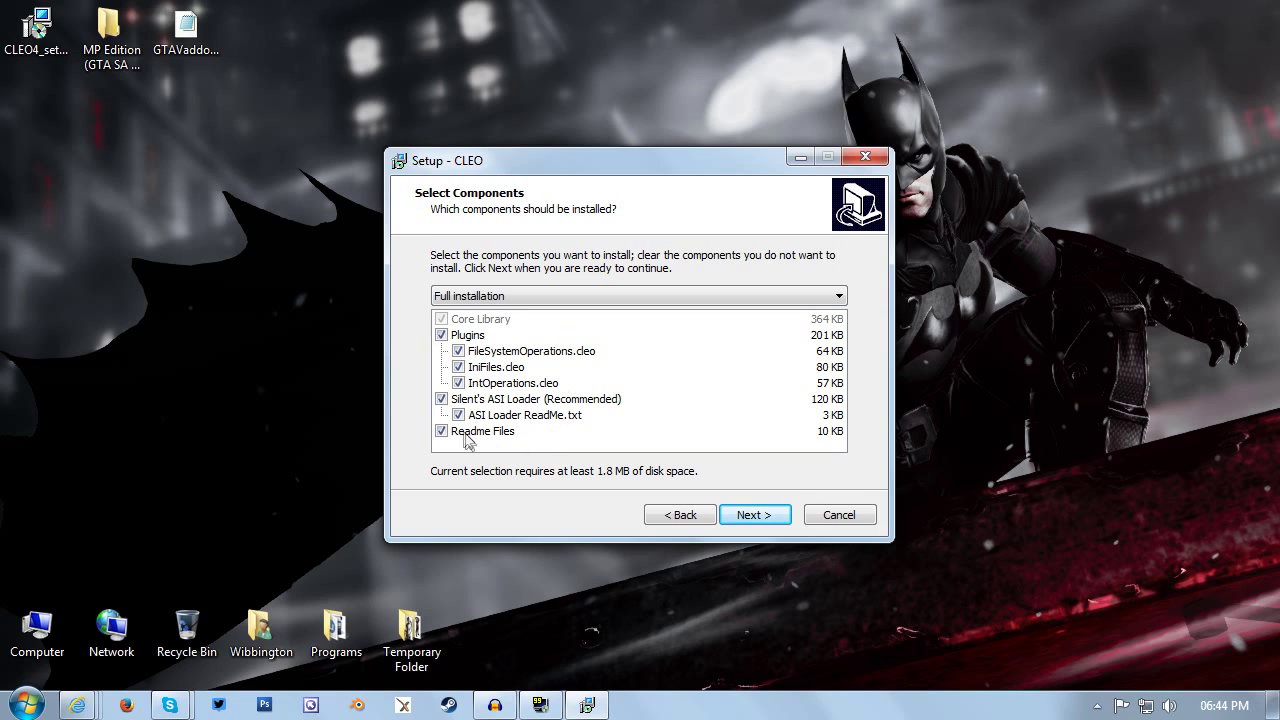
Step: Install CLEO with the Full installation components and finish the setup without viewing the ASI Loader or CLEO readme files
click(765, 518)
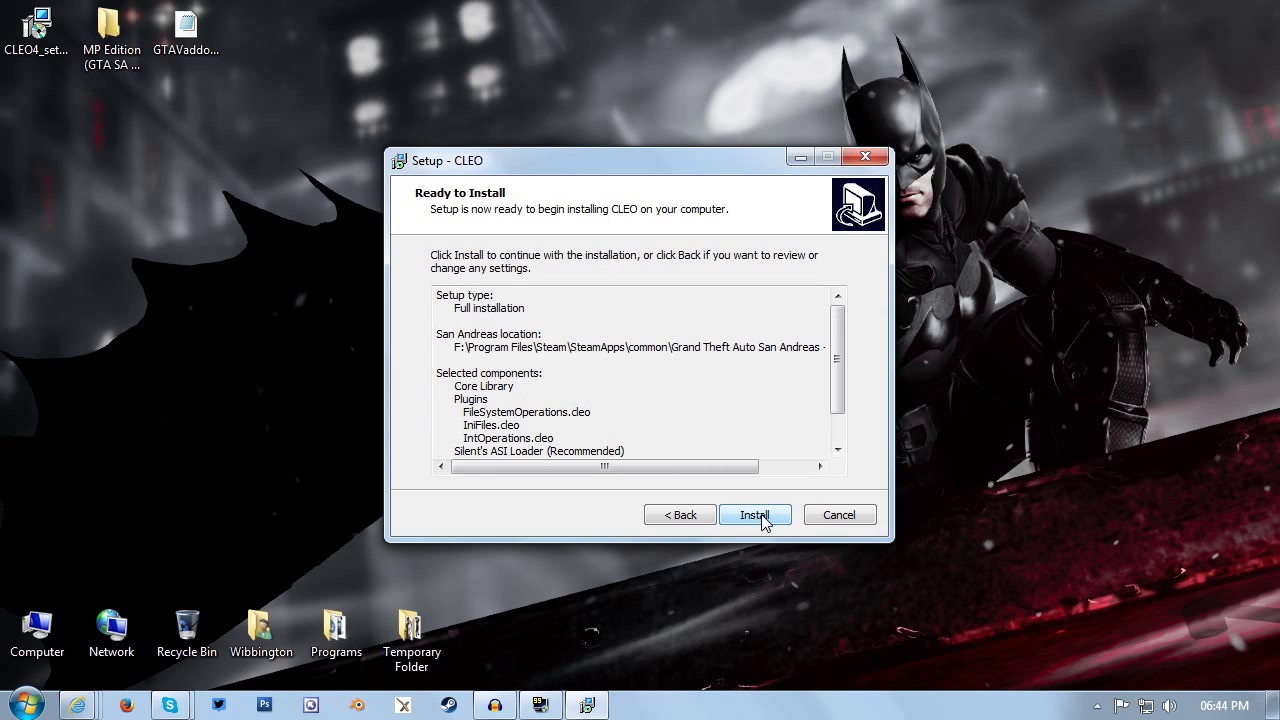
click(760, 517)
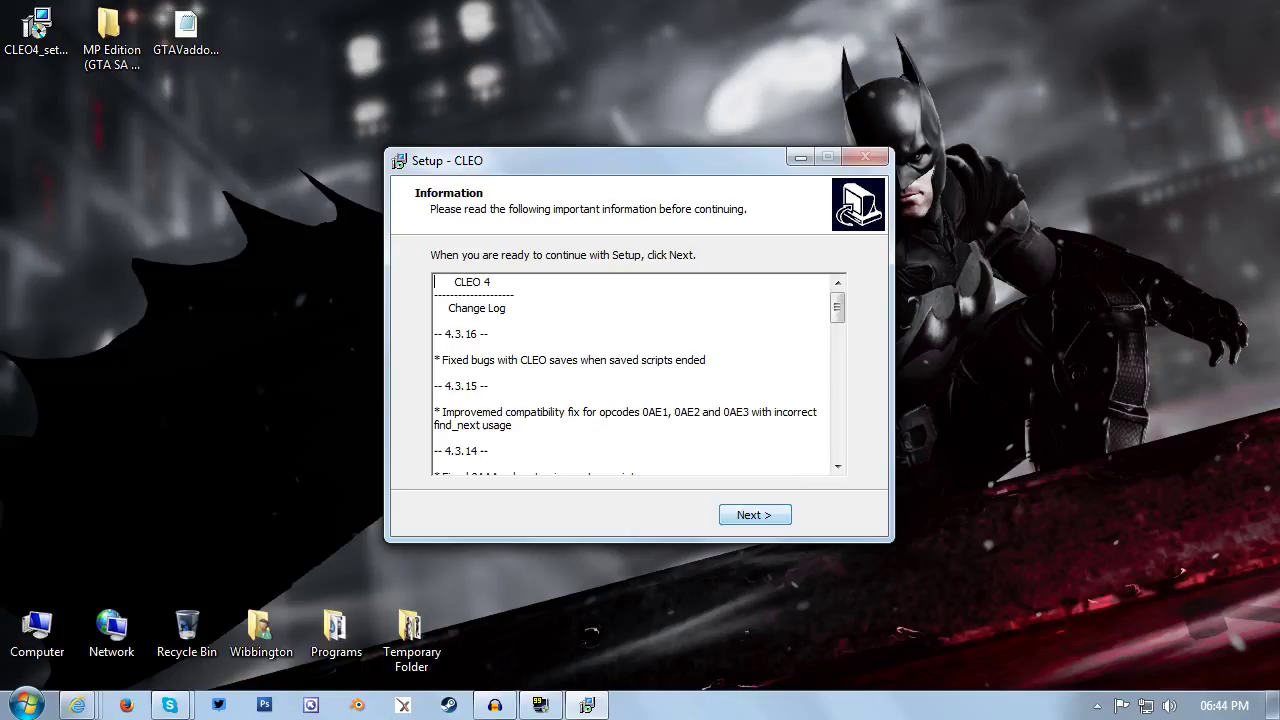
click(778, 518)
click(578, 334)
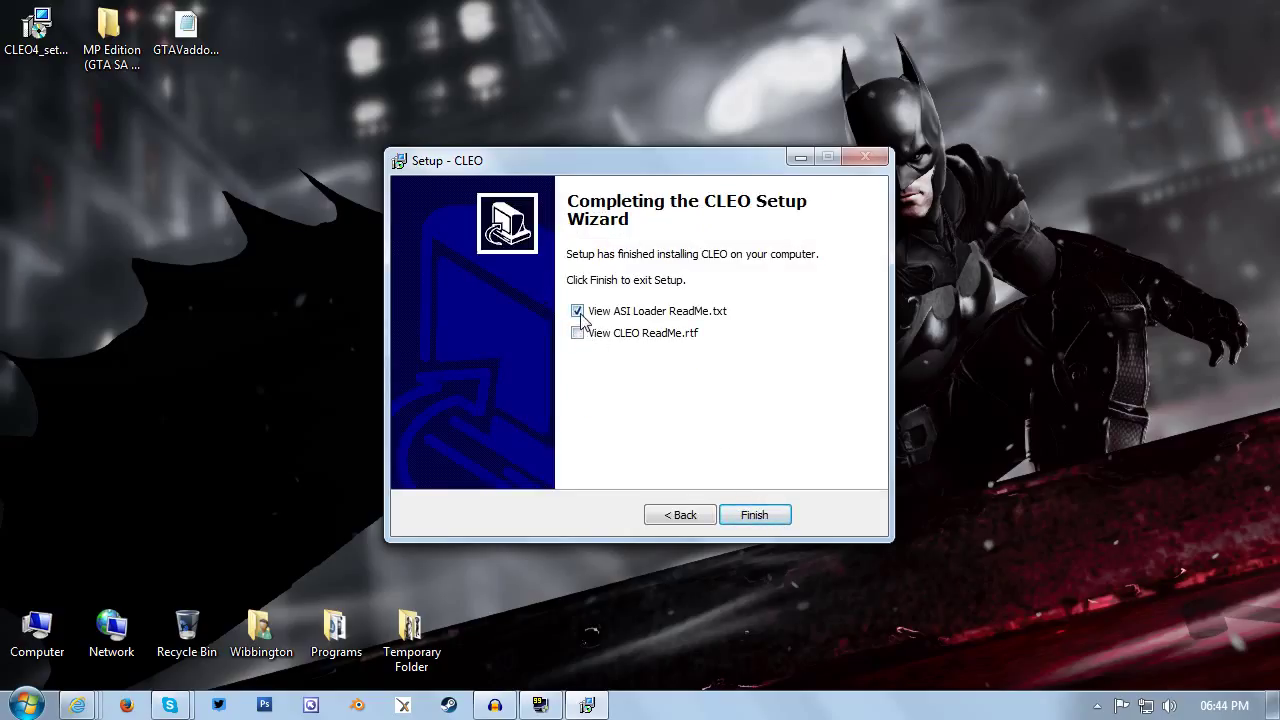
click(578, 311)
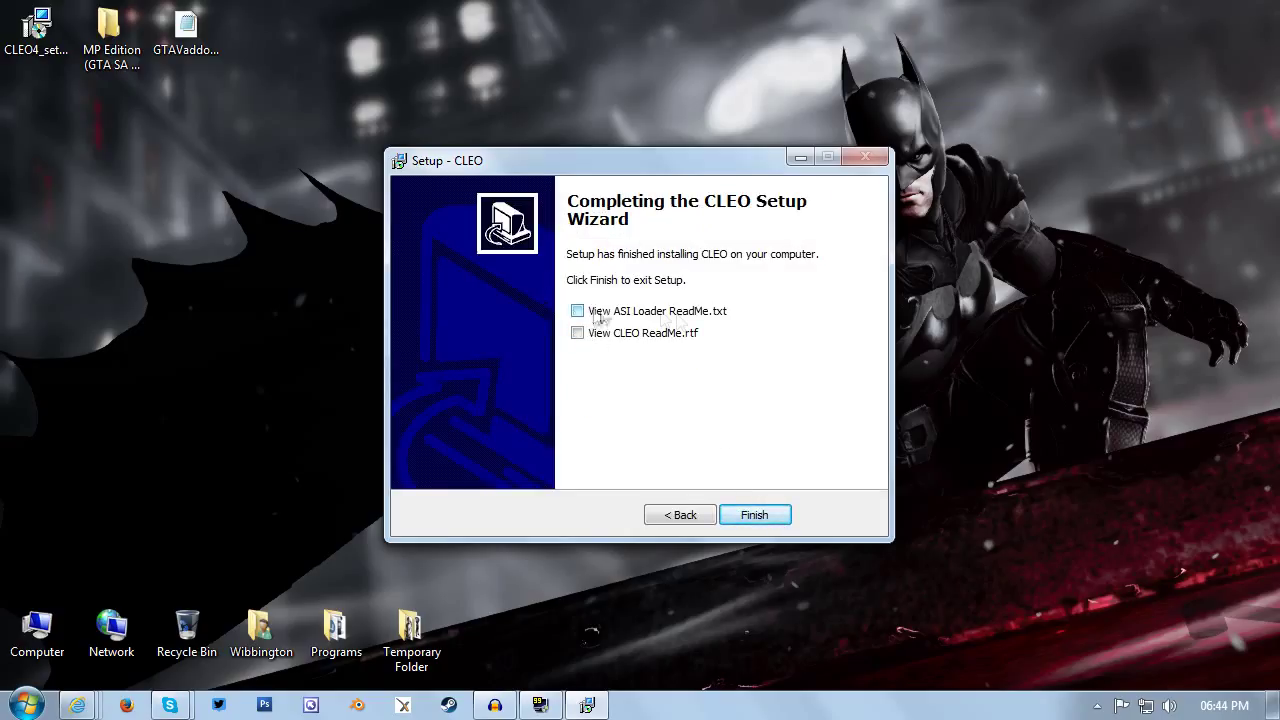
click(770, 518)
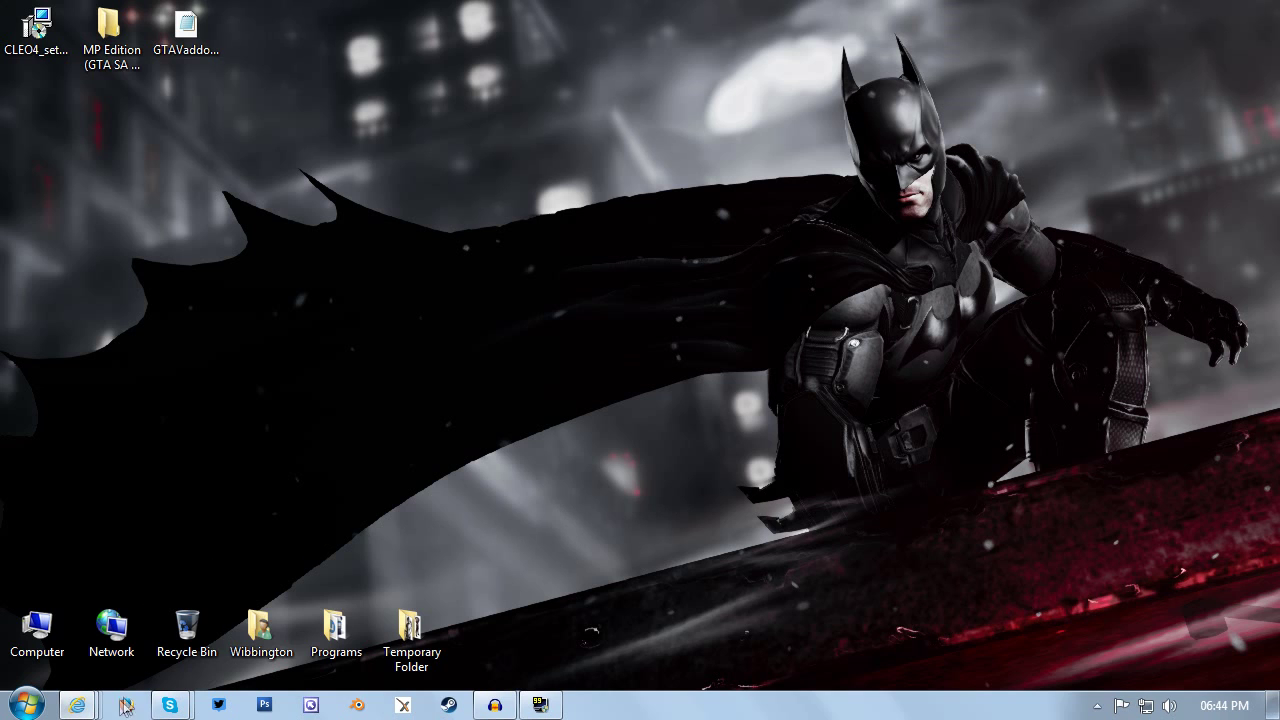
Step: View the MediaFire download page for MP_Edition_by_in45do in Internet Explorer and return to the desktop
mouse_move(82, 708)
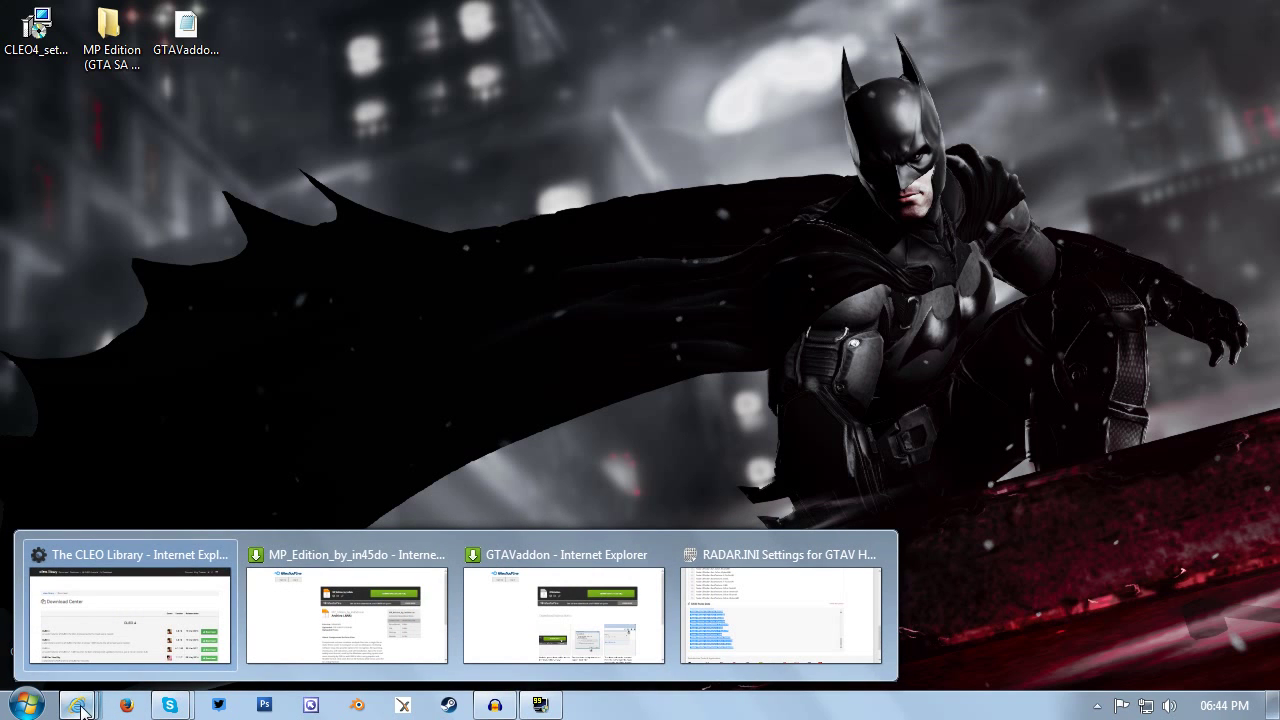
click(257, 627)
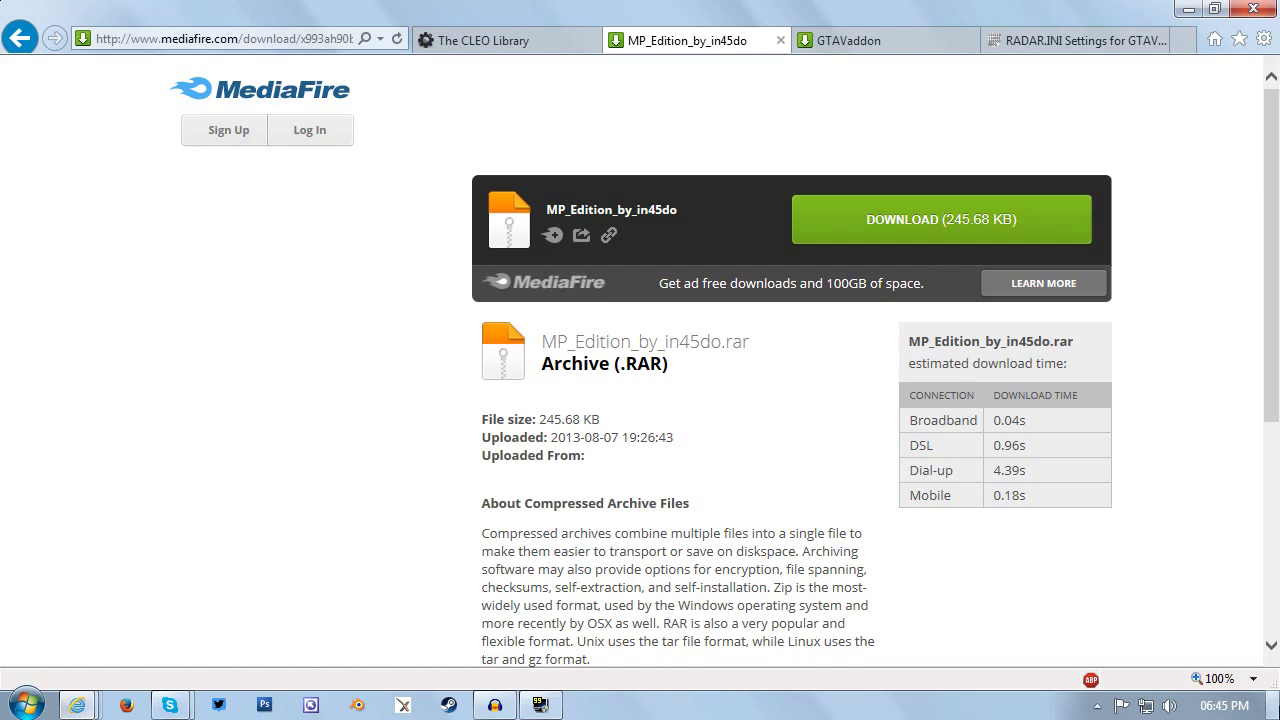
click(1276, 705)
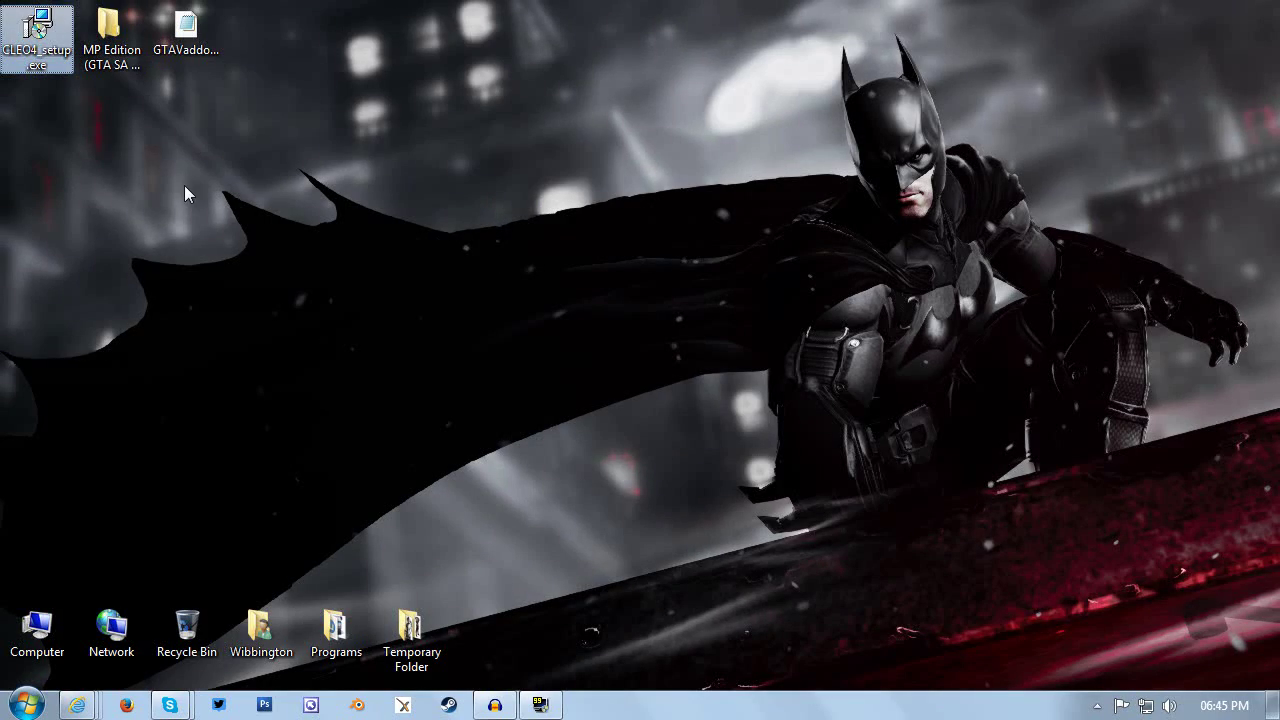
Step: Copy the GTA_IV_HUD folder, GTA_IV_HUD.asi and radarrect.asi from the MP Edition (GTA SA Rec_HUD) folder on the desktop
click(168, 218)
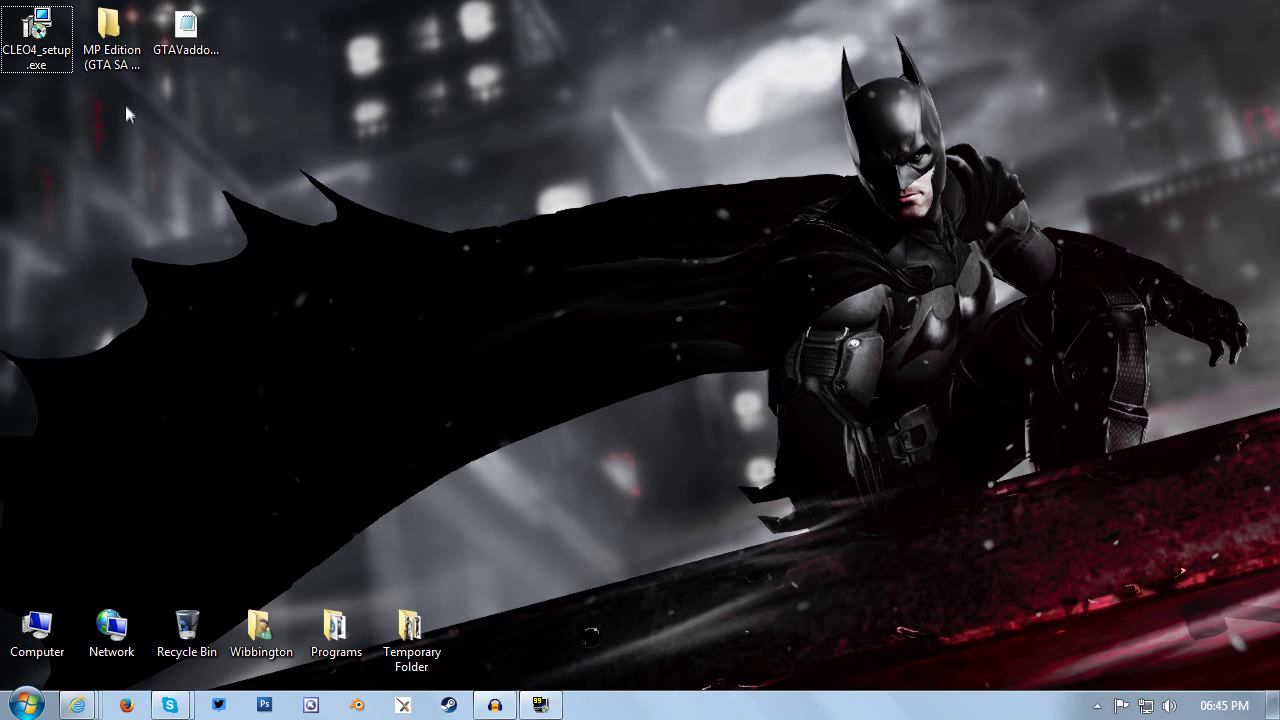
double_click(111, 36)
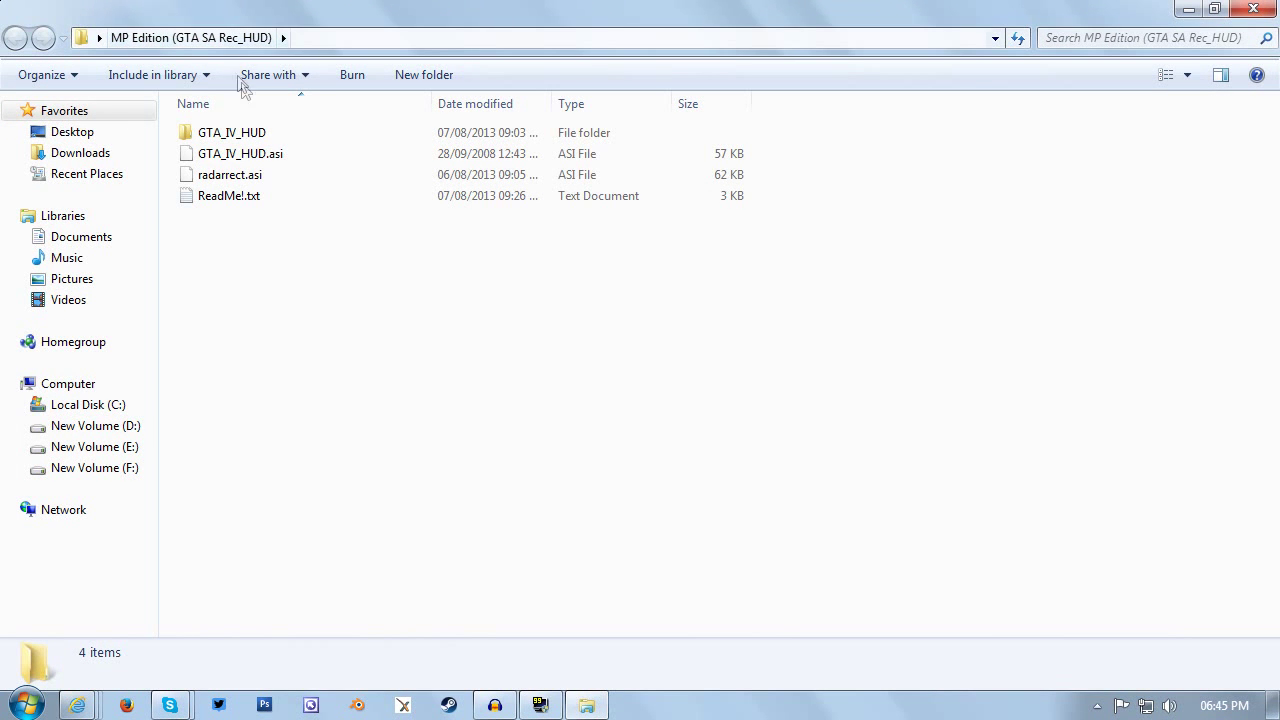
click(287, 135)
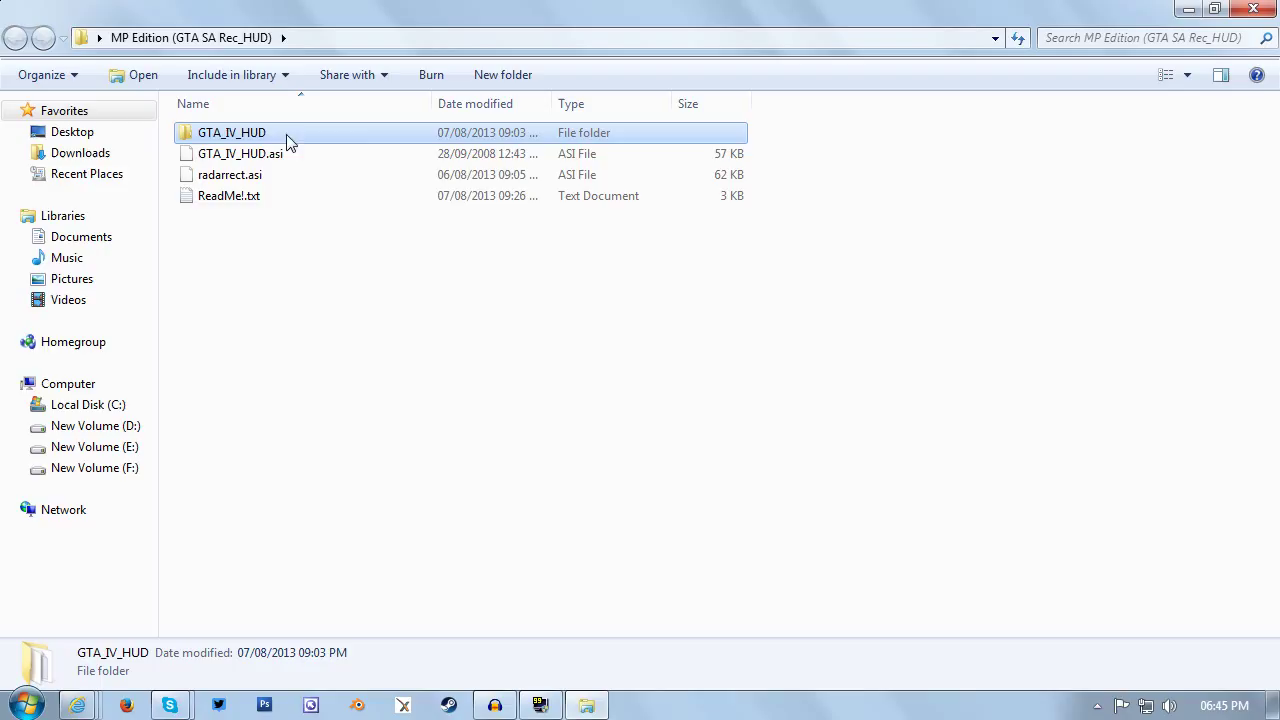
ctrl+click(307, 165)
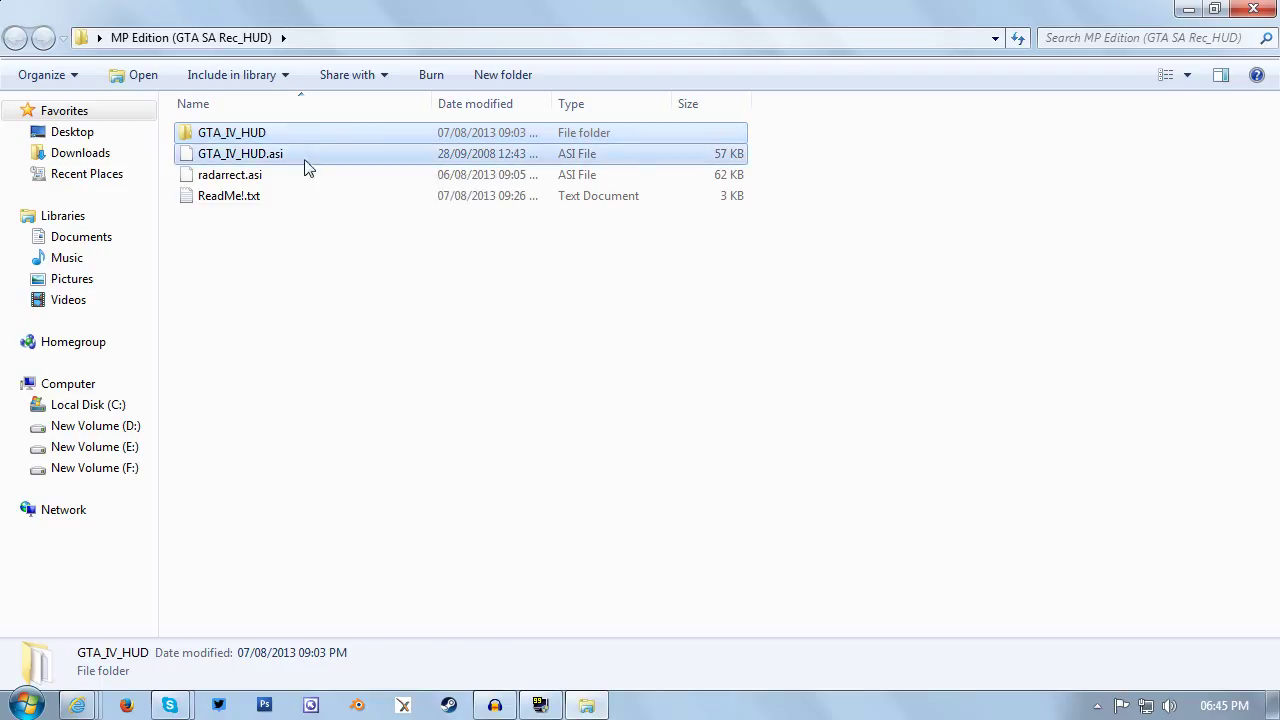
ctrl+click(276, 180)
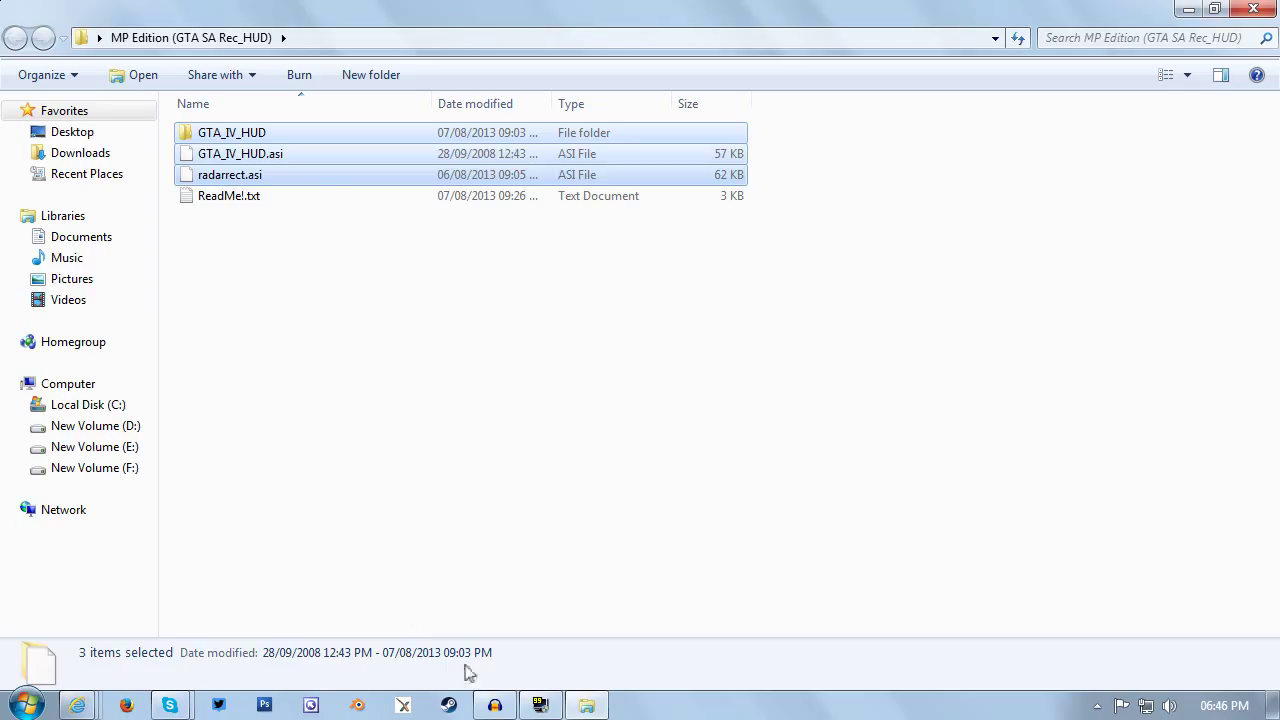
right_click(294, 178)
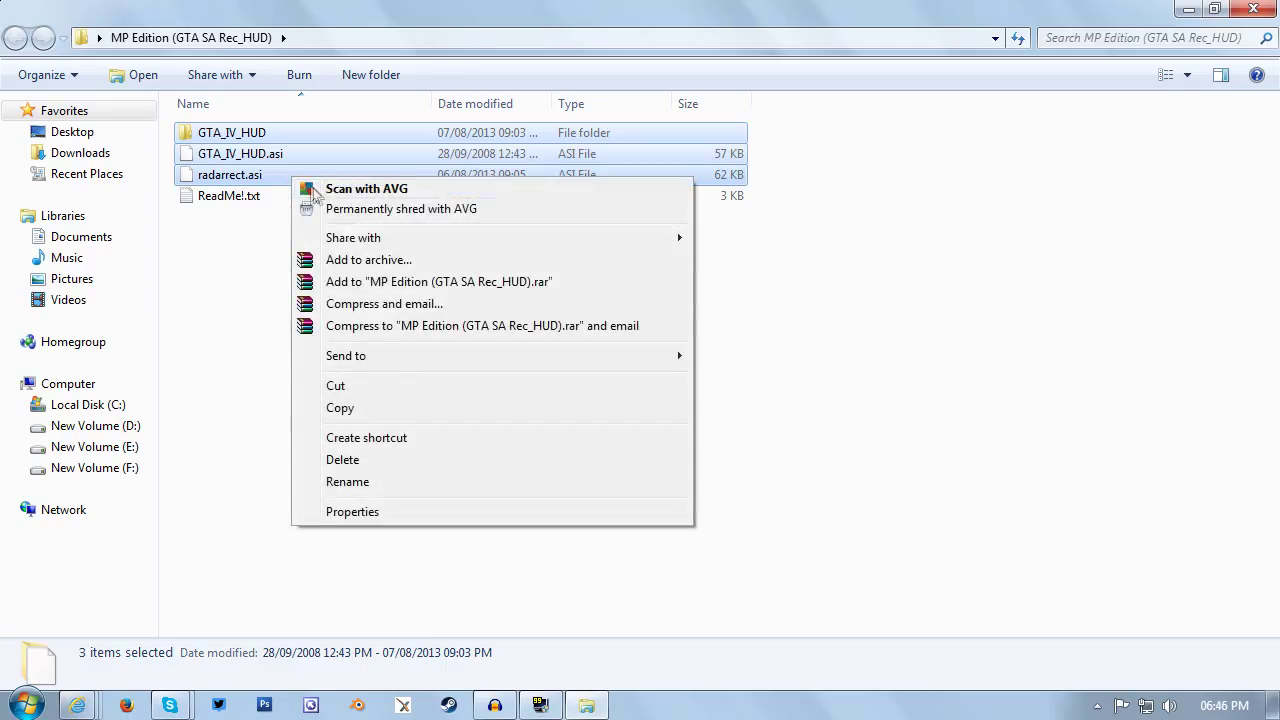
click(382, 408)
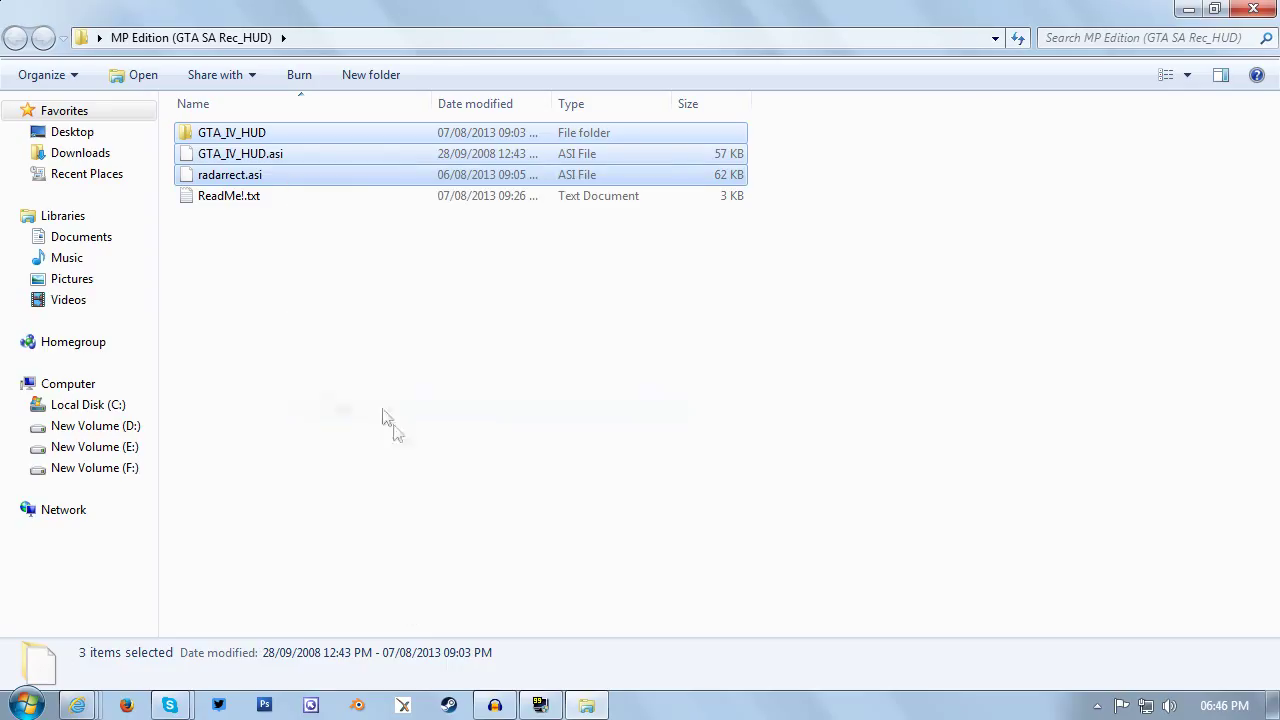
Step: Paste the copied HUD files into the Grand Theft Auto San Andreas - Clean Install folder under SteamApps\common on drive F
click(580, 704)
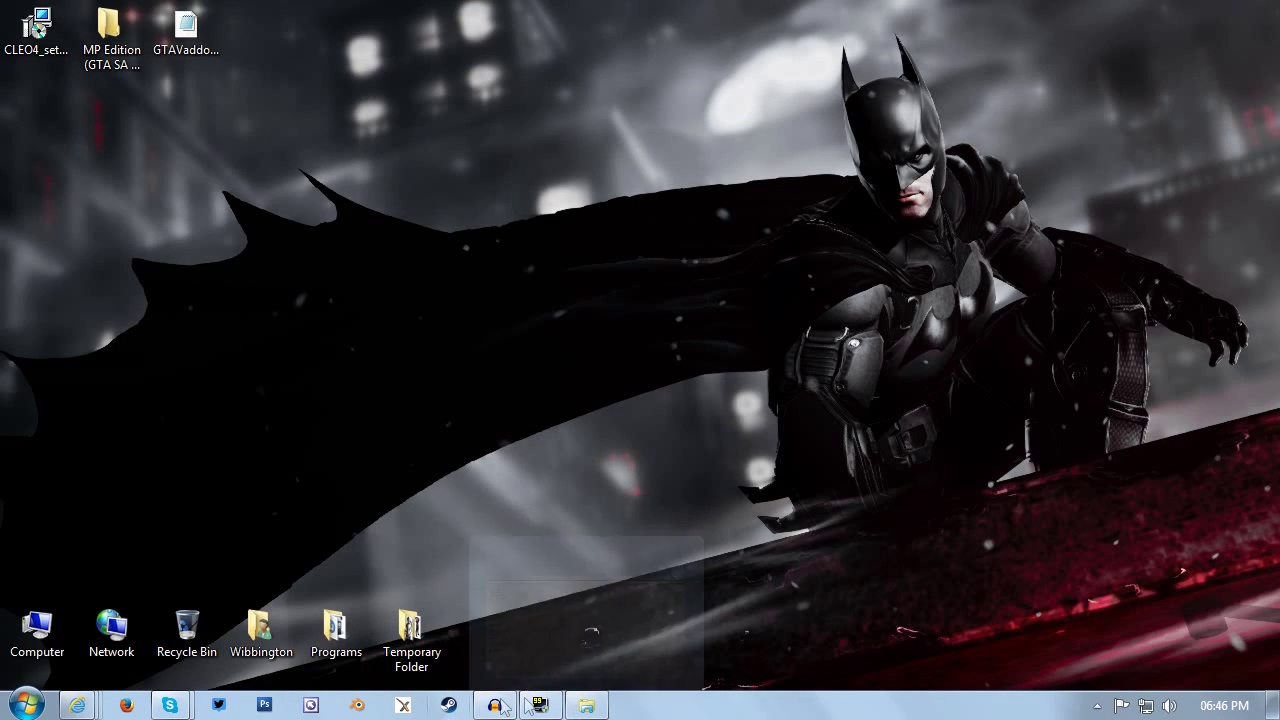
click(597, 648)
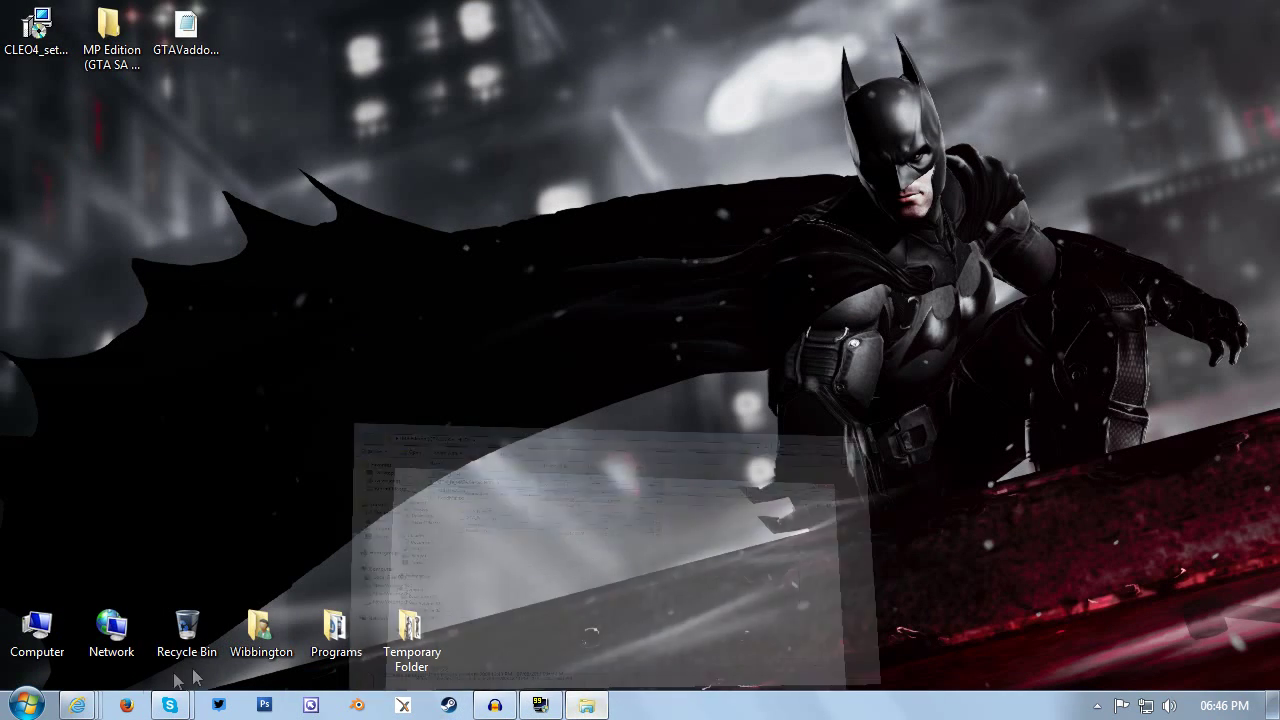
click(24, 704)
click(91, 487)
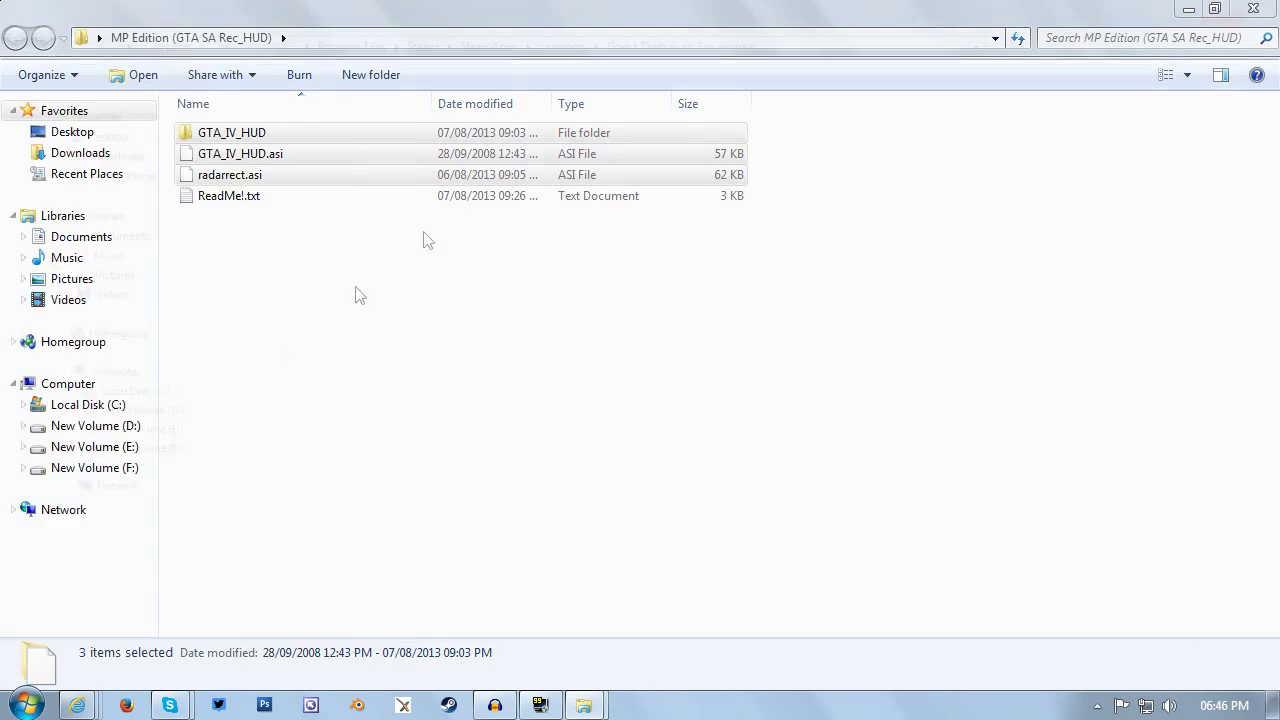
click(545, 38)
double_click(432, 281)
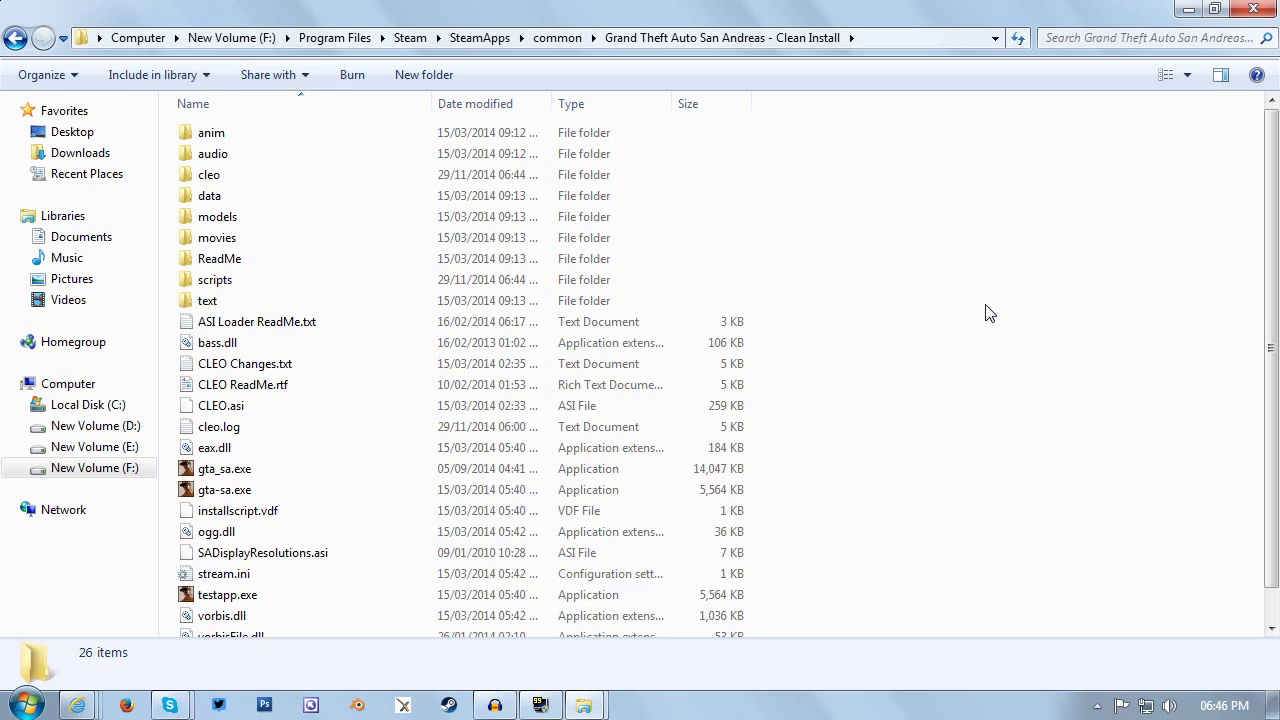
key(ctrl+v)
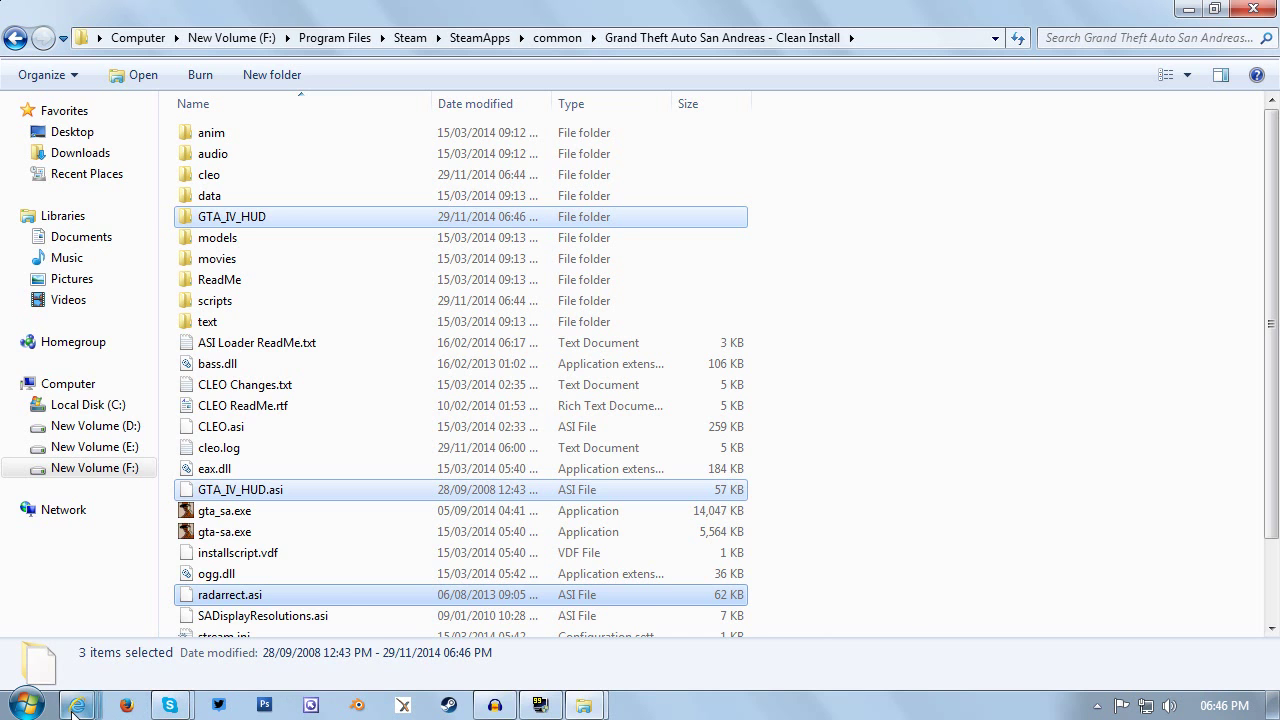
Step: View the MediaFire download page for GTAVaddon in Internet Explorer and return to the desktop
mouse_move(75, 708)
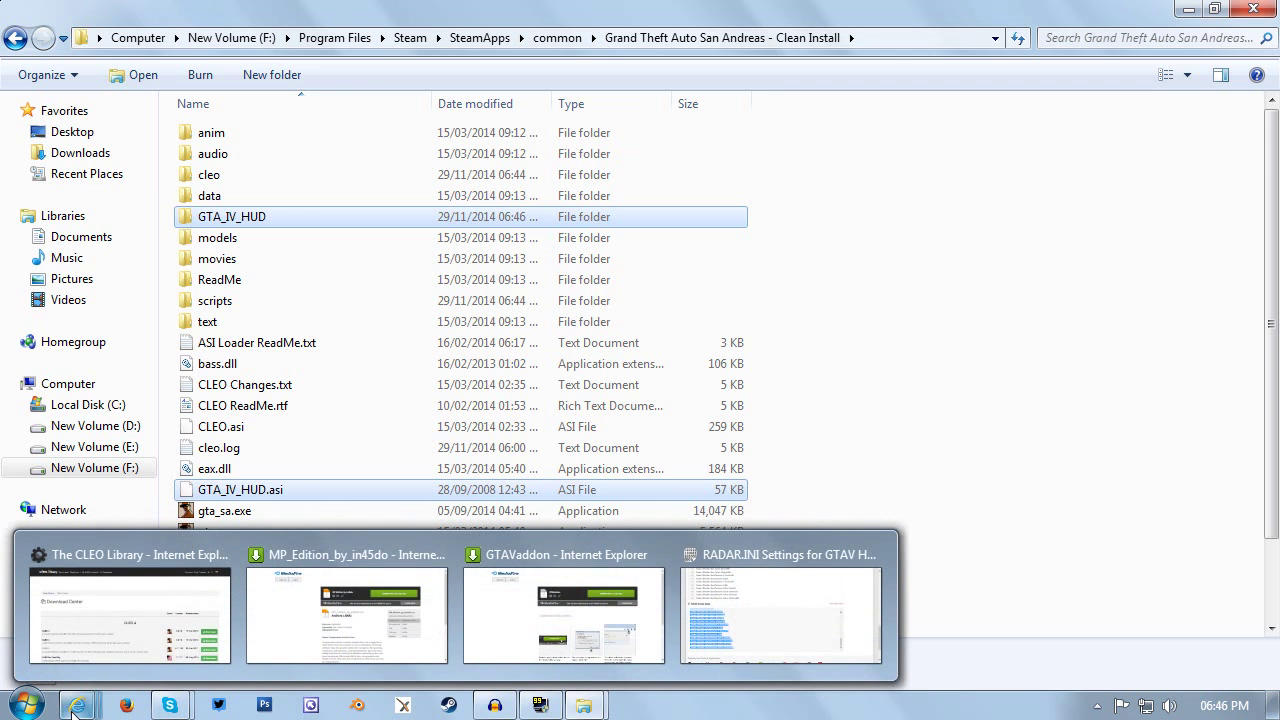
click(482, 617)
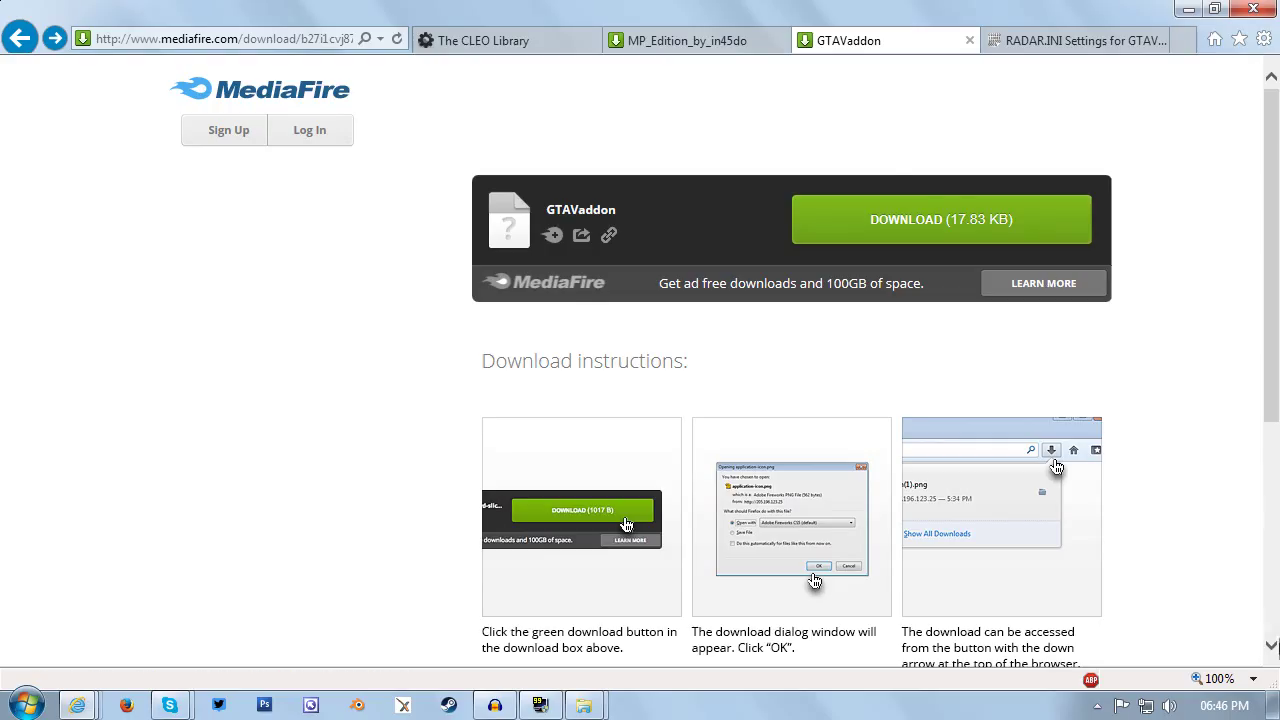
click(1274, 705)
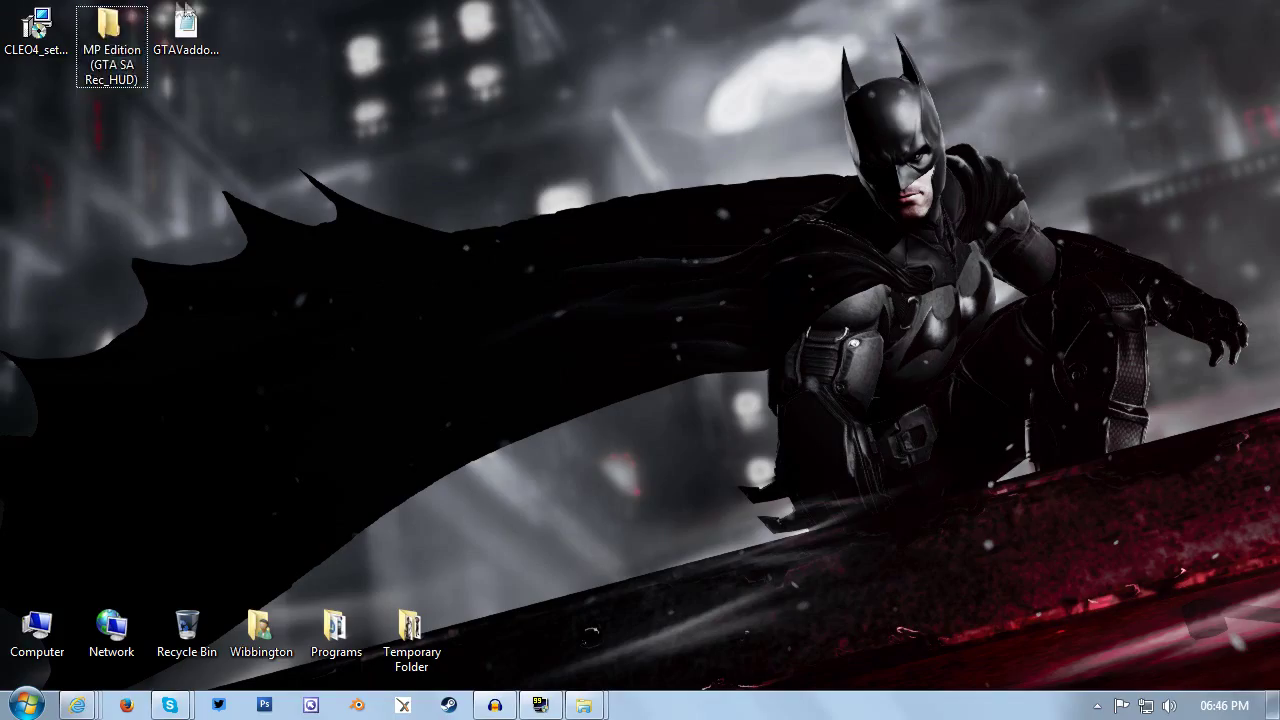
Step: Copy GTAVaddon.cs from the desktop into the cleo folder of the Grand Theft Auto San Andreas - Clean Install directory
click(192, 45)
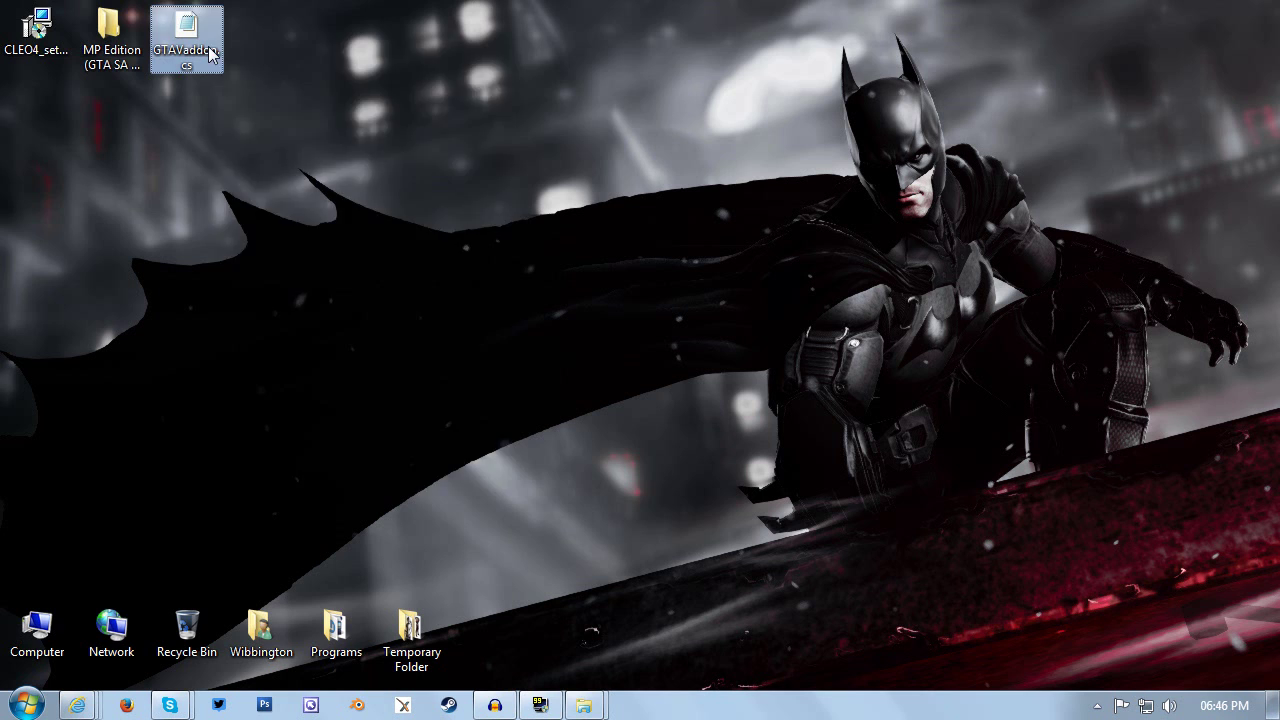
right_click(220, 46)
click(317, 366)
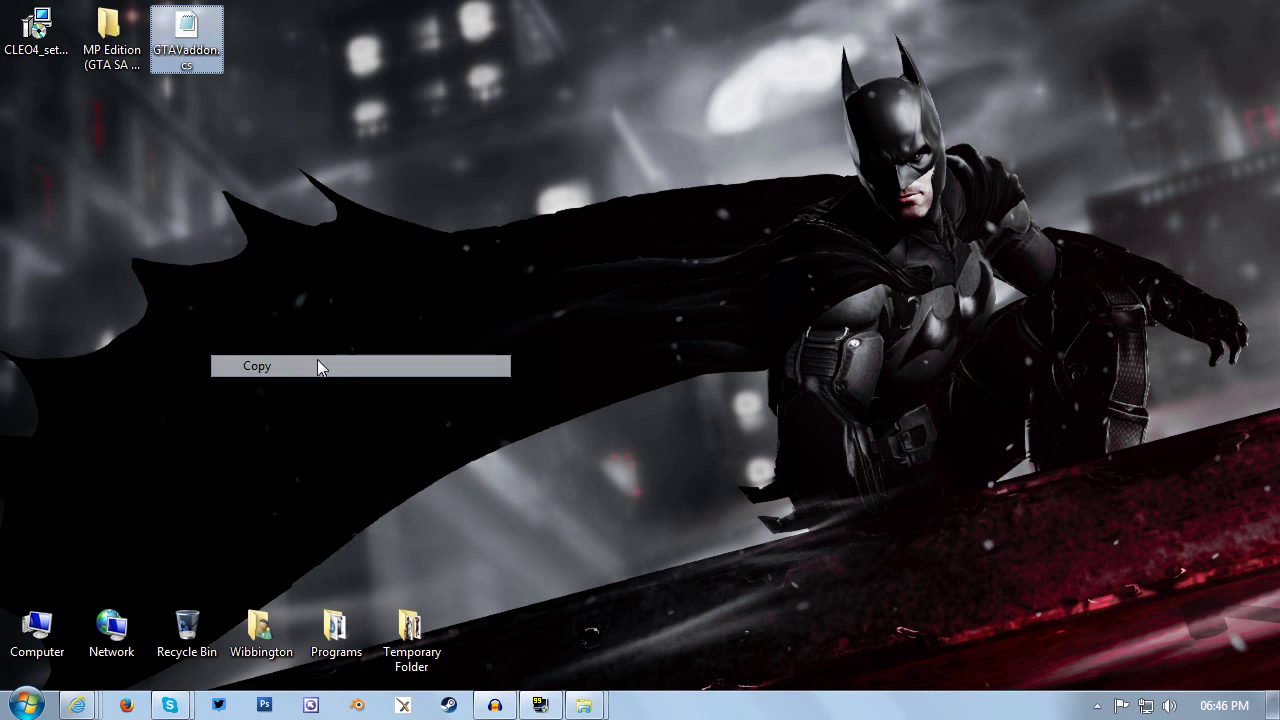
click(584, 703)
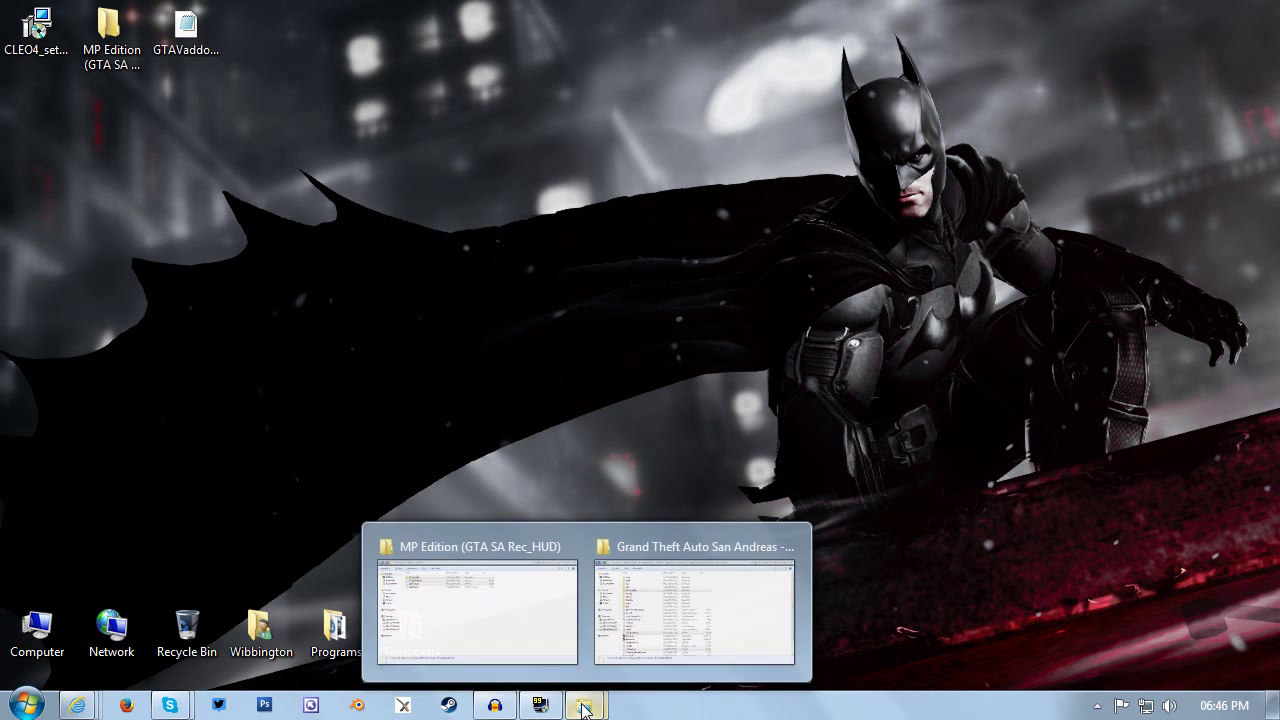
click(655, 634)
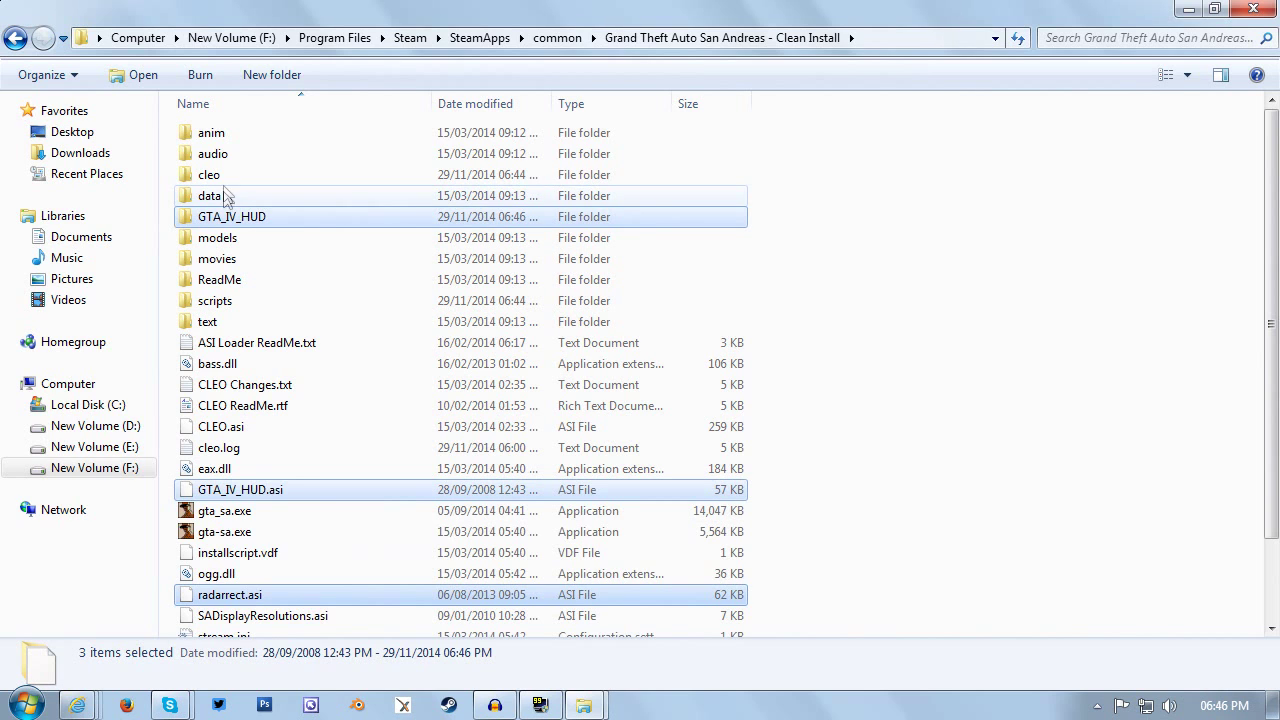
double_click(264, 176)
right_click(660, 405)
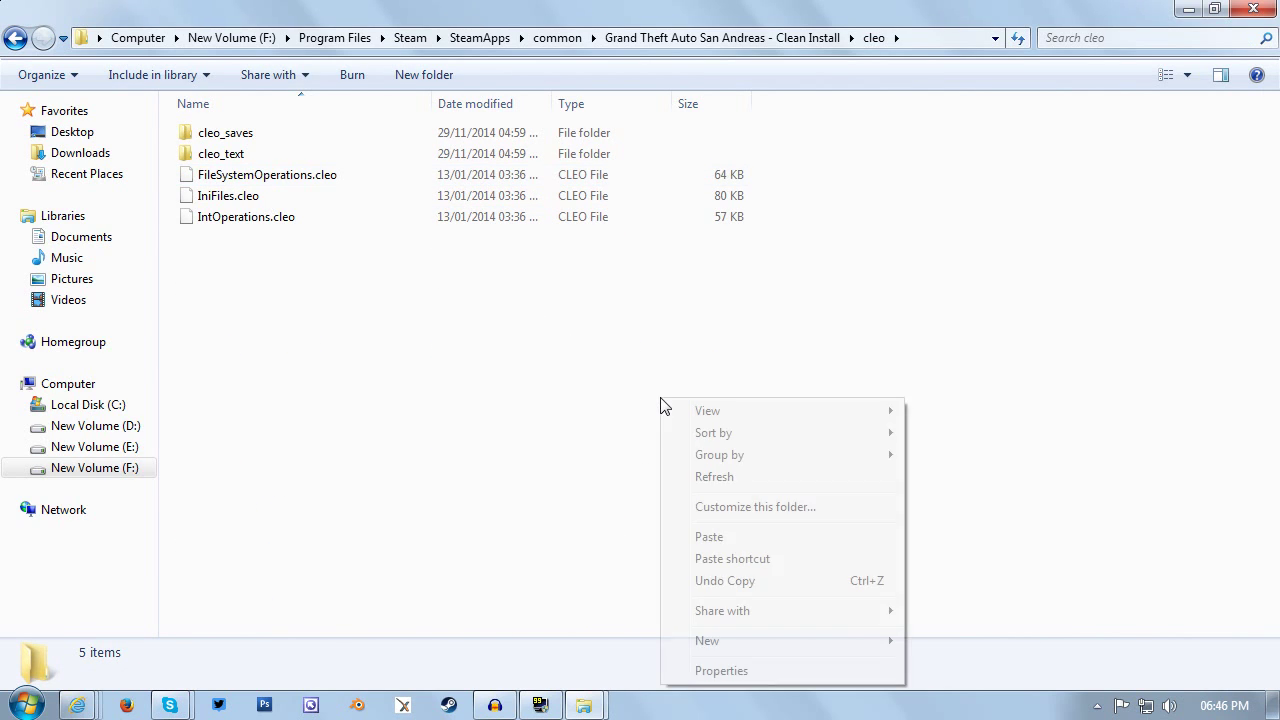
click(760, 537)
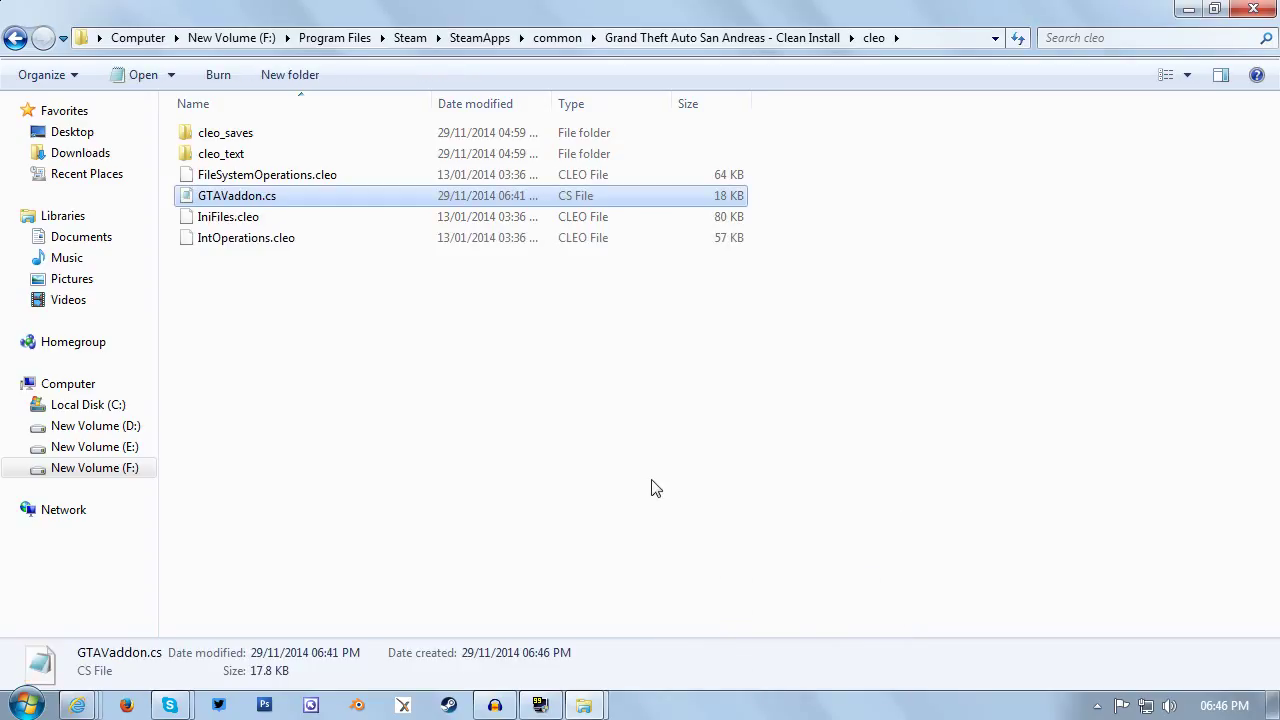
click(346, 303)
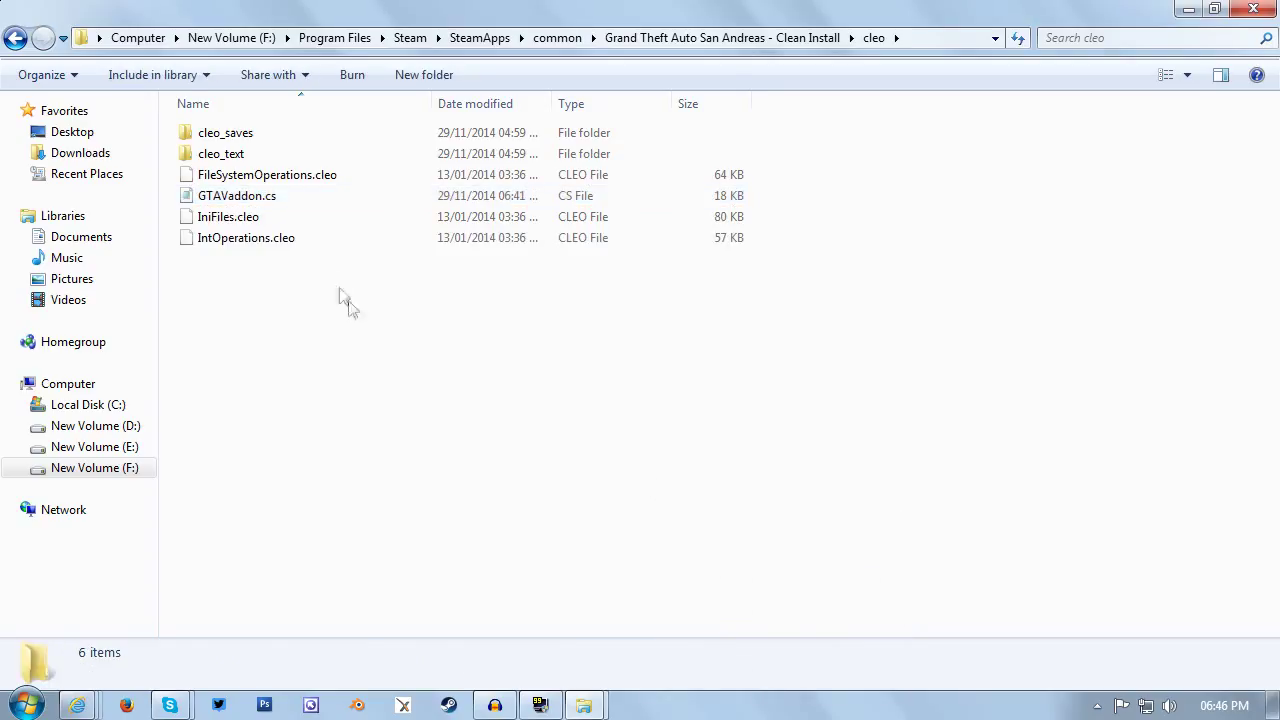
Step: Open Radar.ini from the game's GTA_IV_HUD folder in a maximized Notepad window and look through its radar settings
click(694, 40)
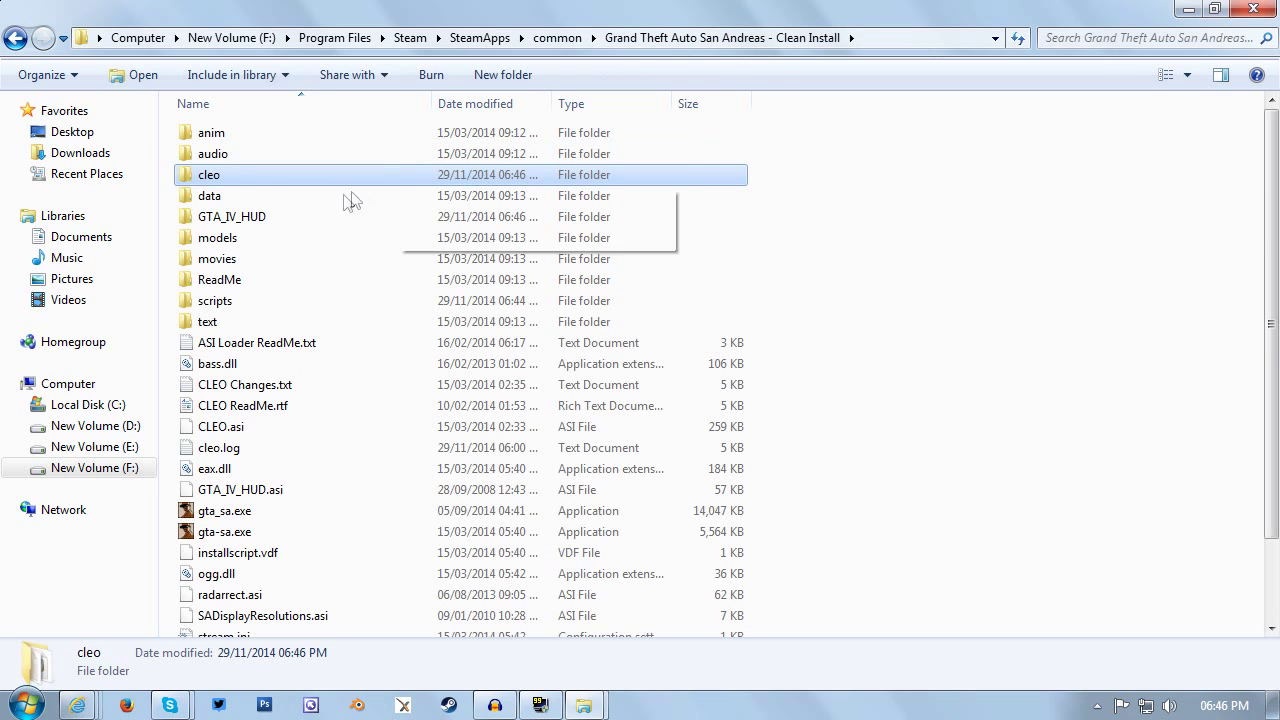
double_click(277, 224)
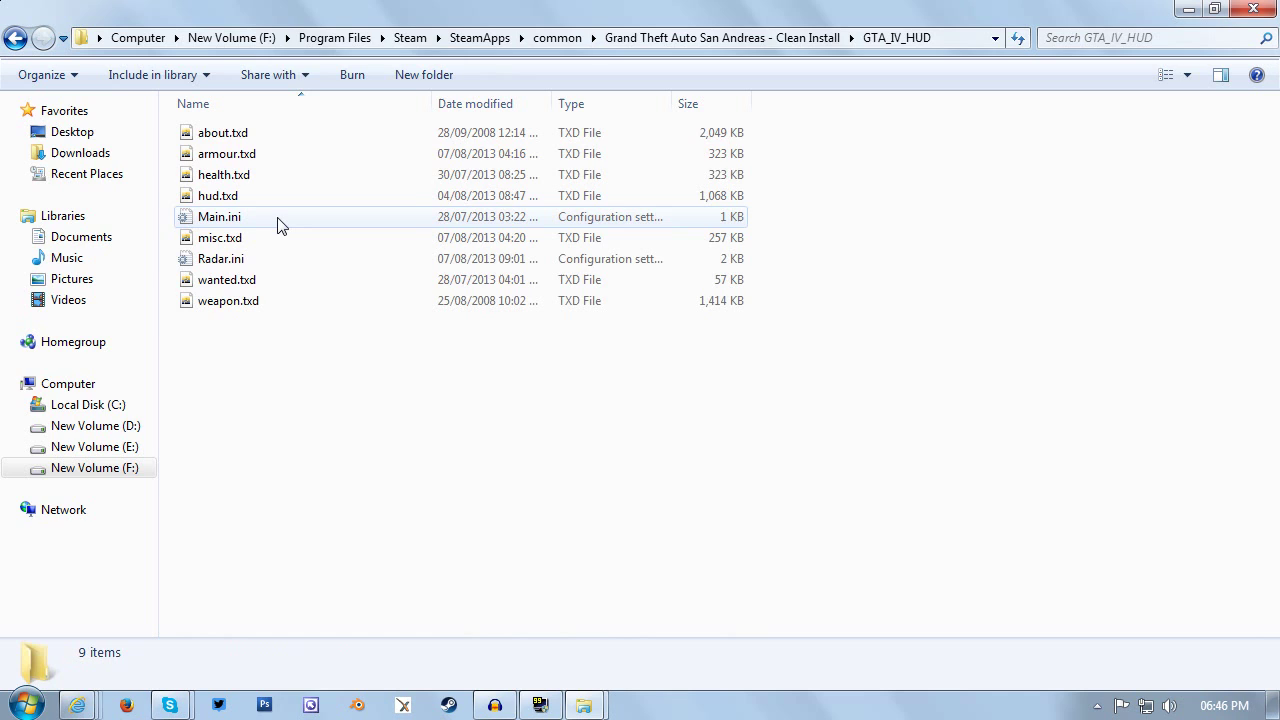
double_click(224, 262)
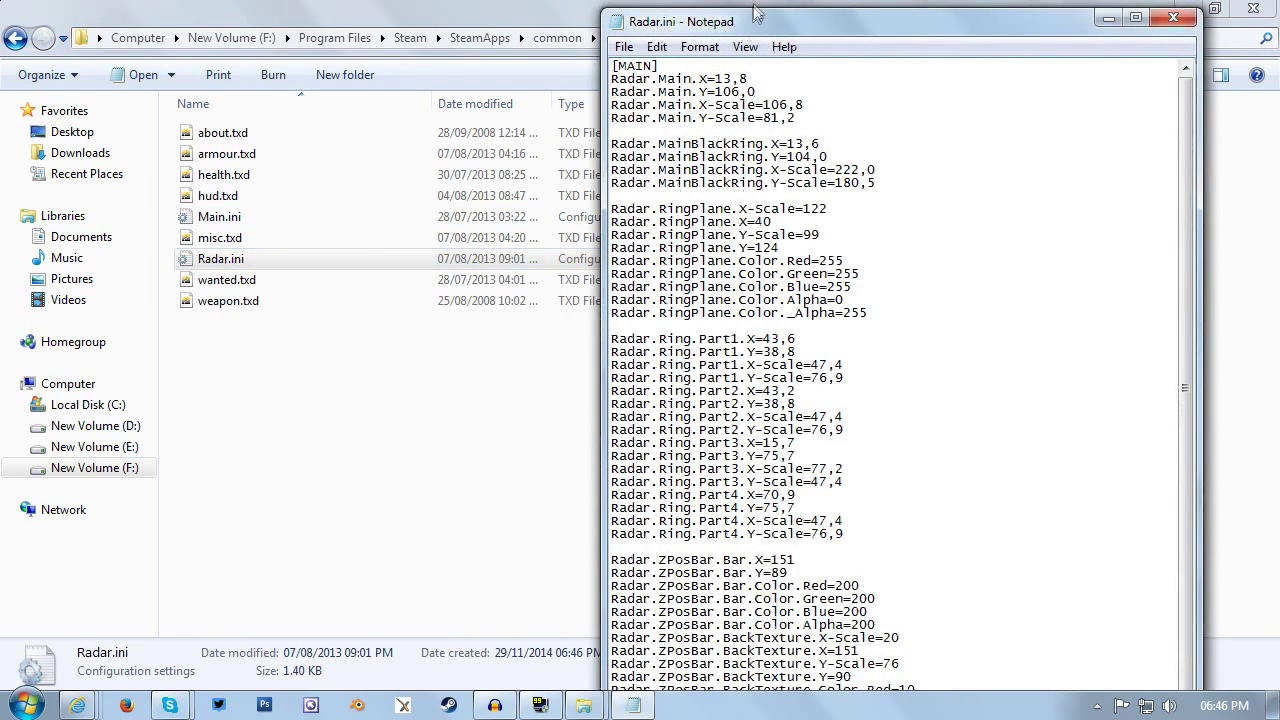
double_click(753, 28)
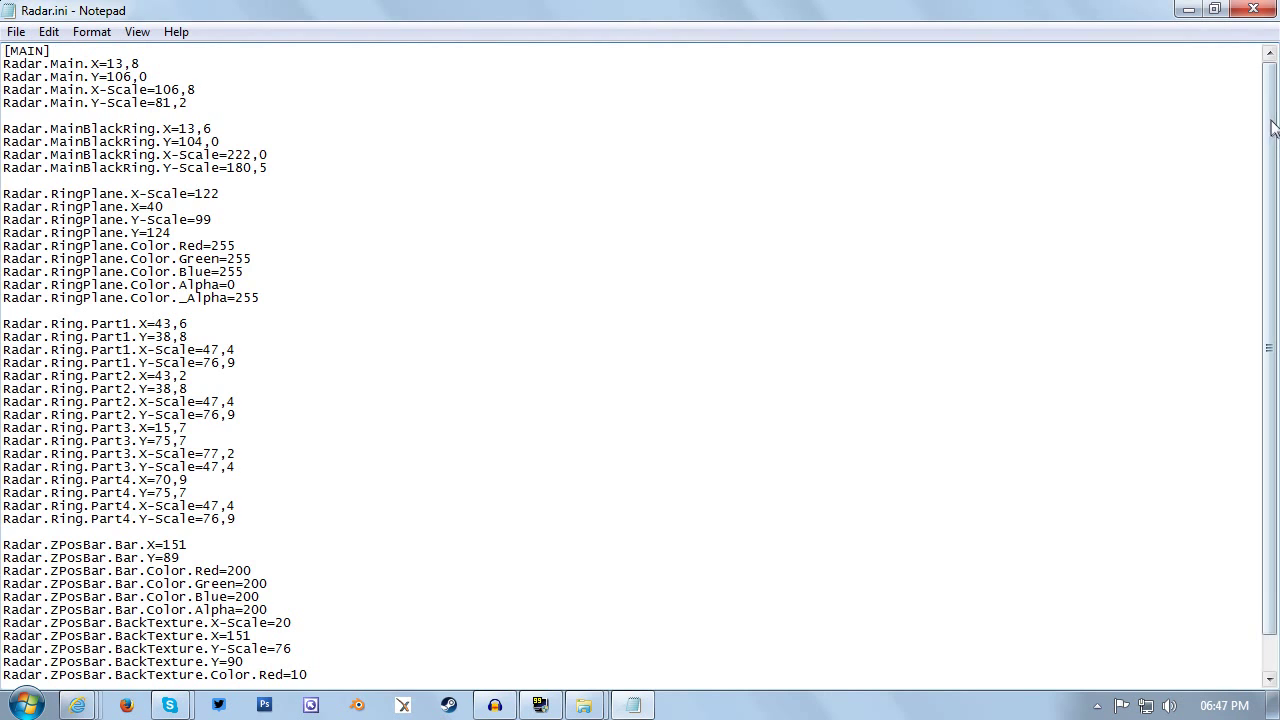
scroll(1268, 220, down, 1)
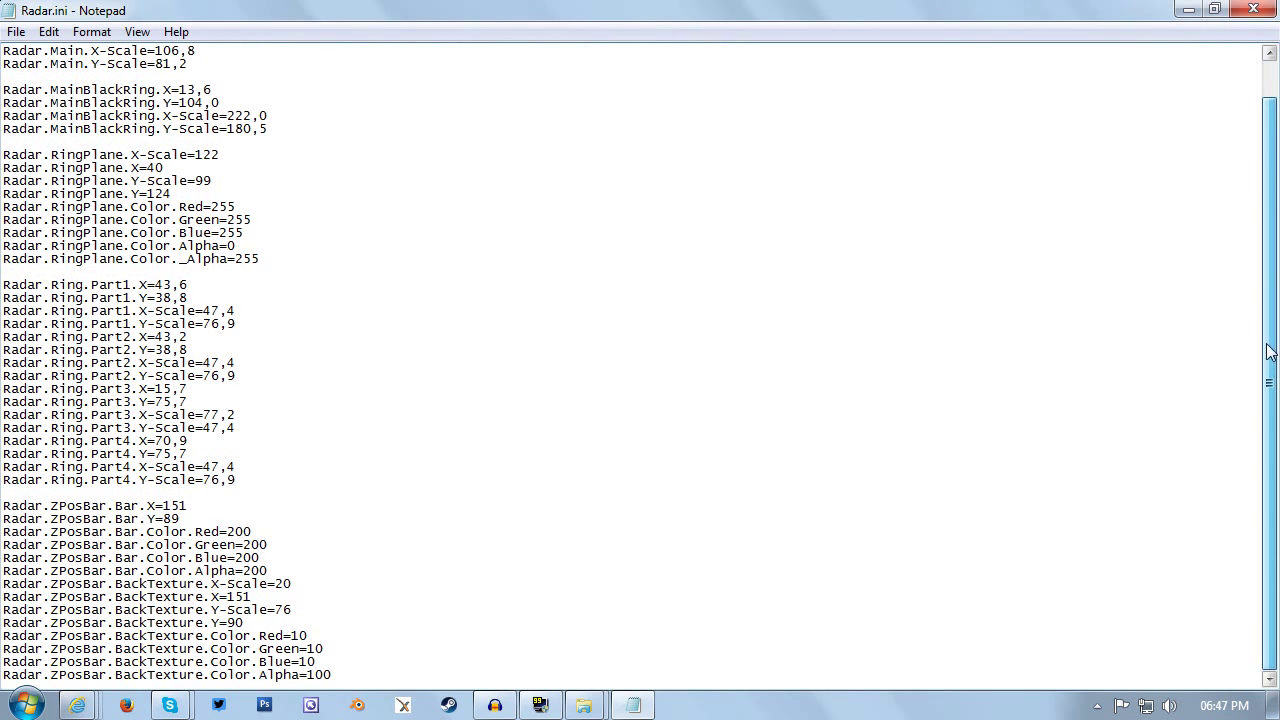
scroll(1274, 163, up, 1)
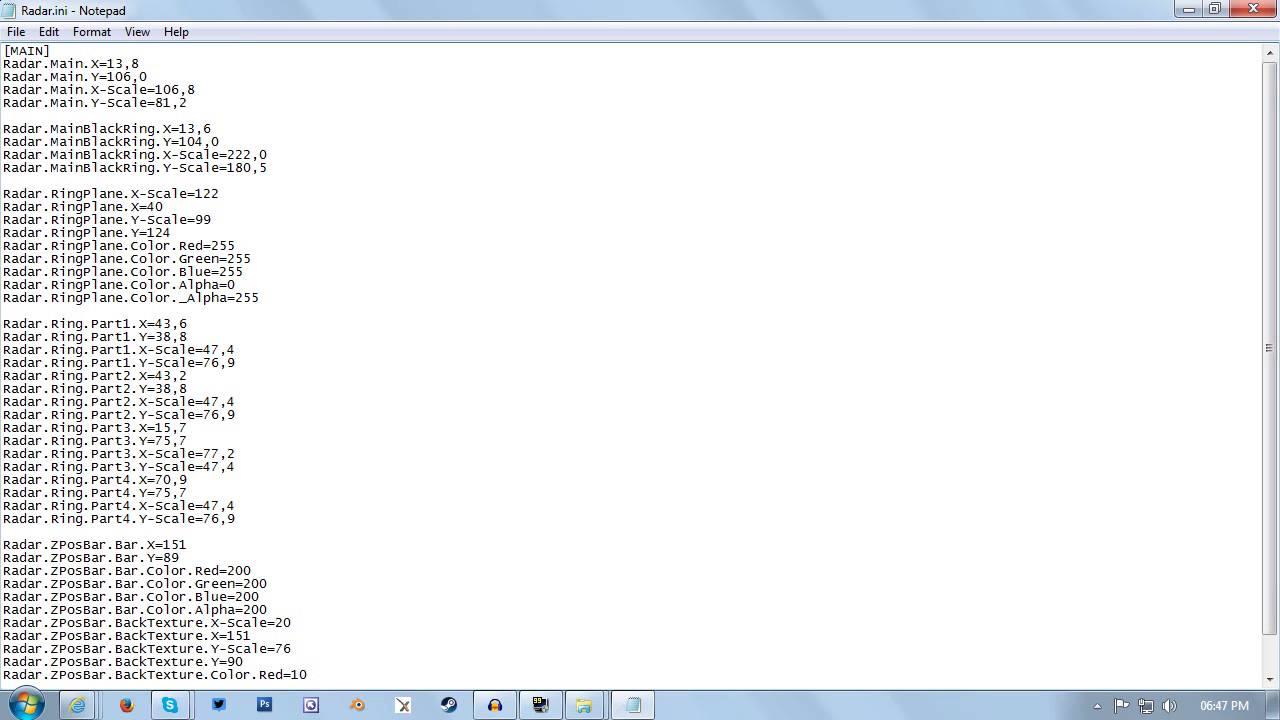
Step: Switch to Internet Explorer and copy all the raw paste data from the RADAR.INI Settings for GTAV HUD page on Pastebin
mouse_move(80, 703)
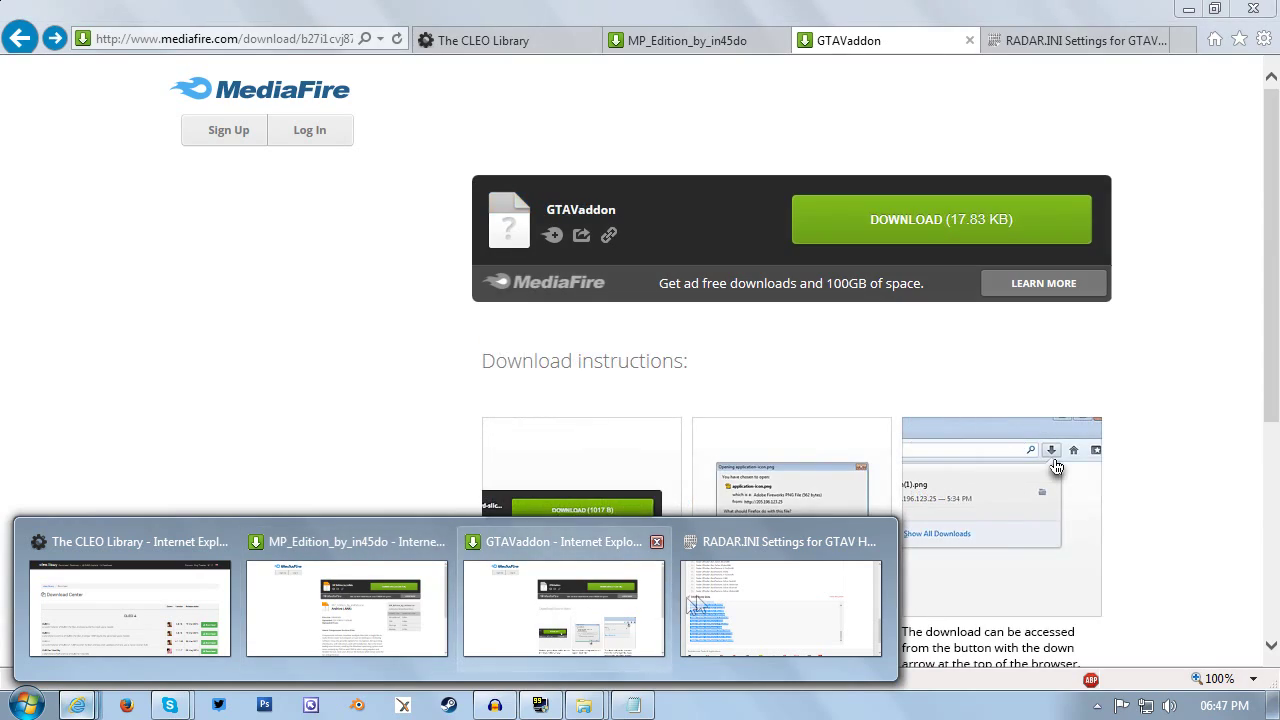
click(556, 618)
click(1070, 40)
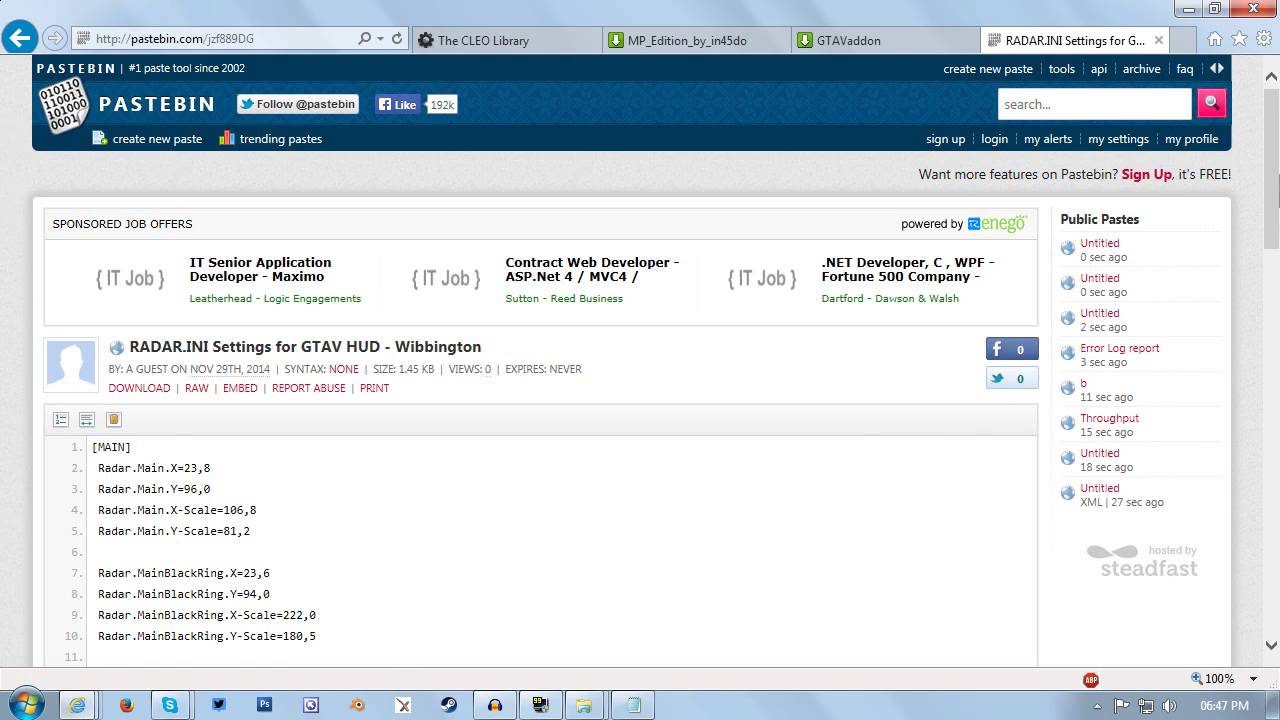
drag(1274, 122, 1266, 486)
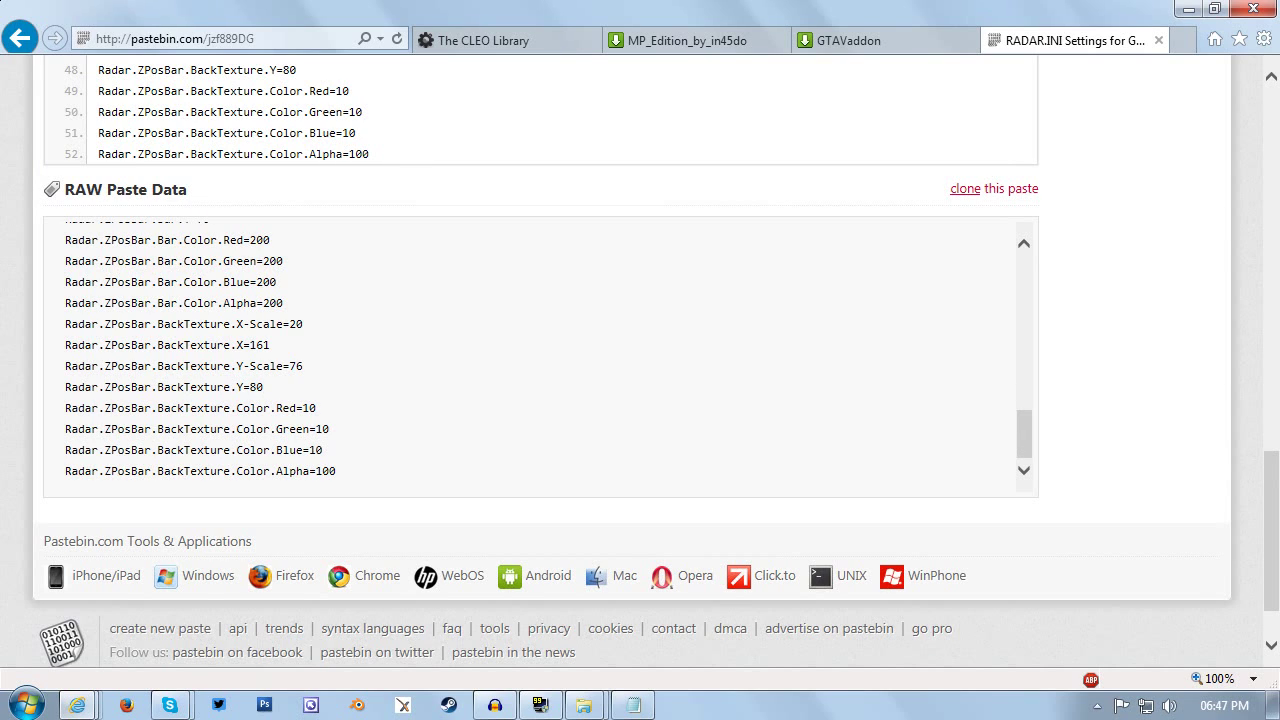
right_click(196, 393)
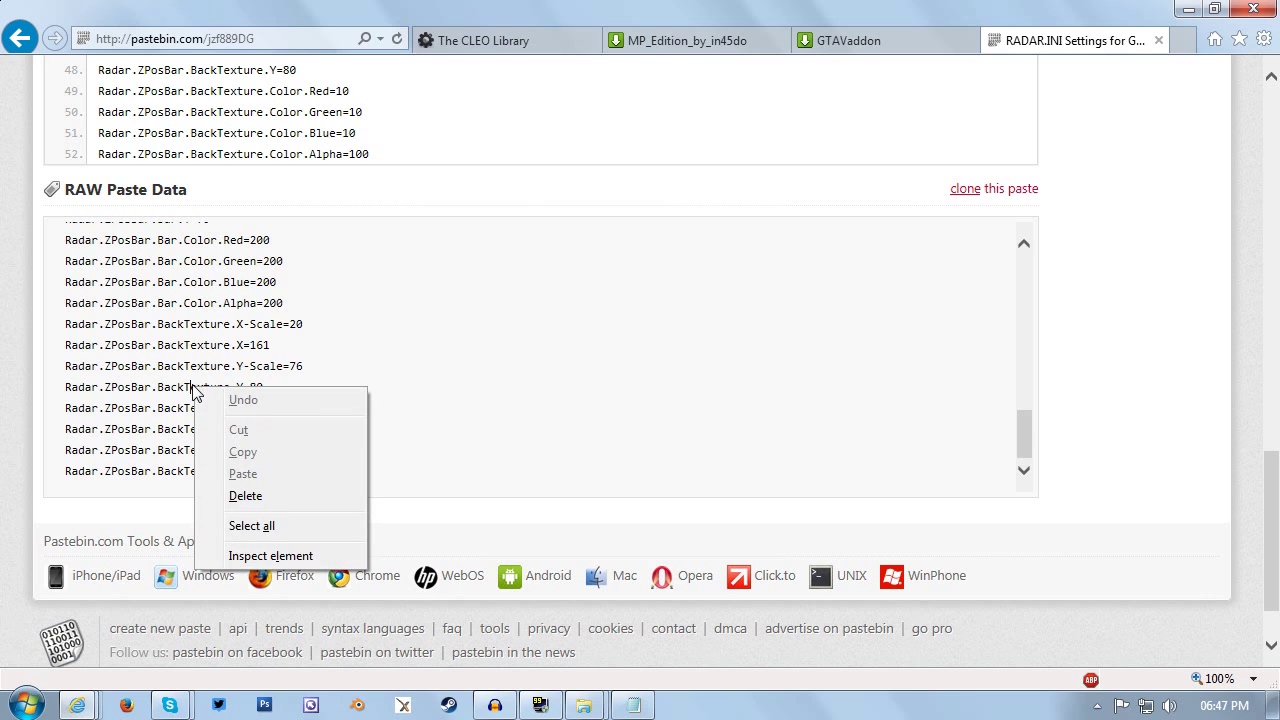
click(275, 526)
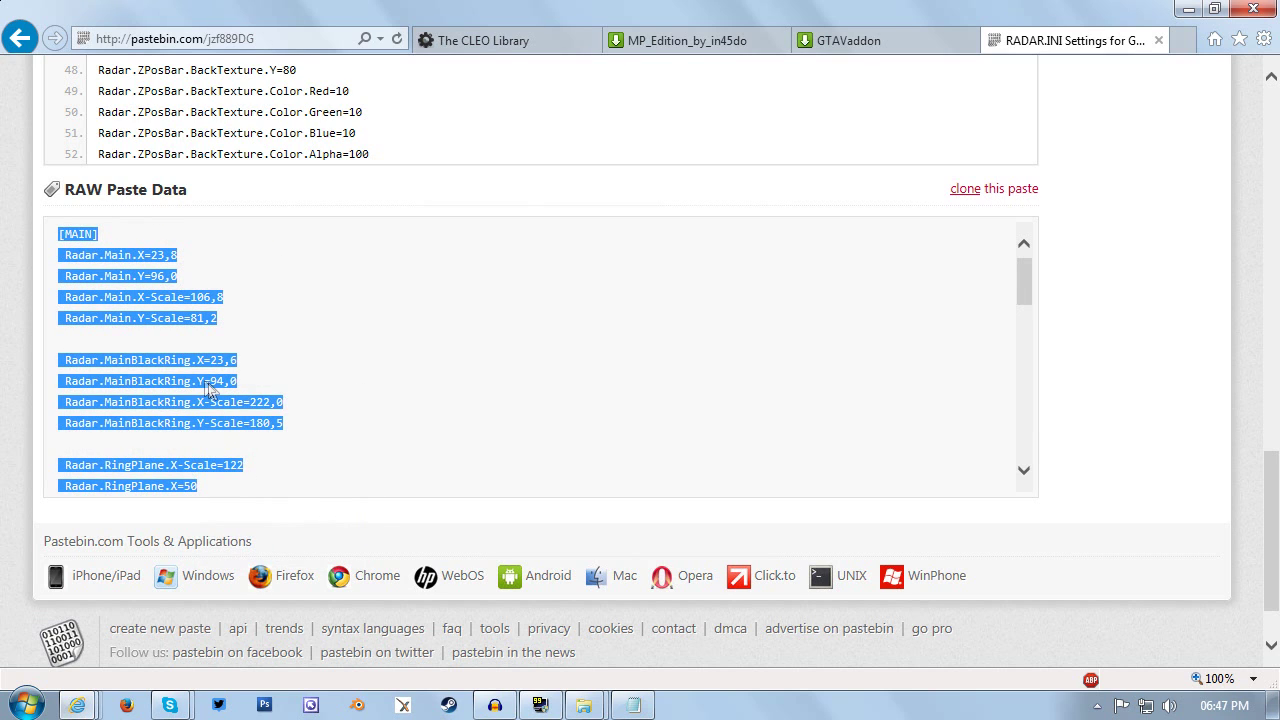
right_click(200, 383)
click(262, 450)
Step: Replace the entire contents of Radar.ini in Notepad with the radar settings copied from Pastebin
click(644, 710)
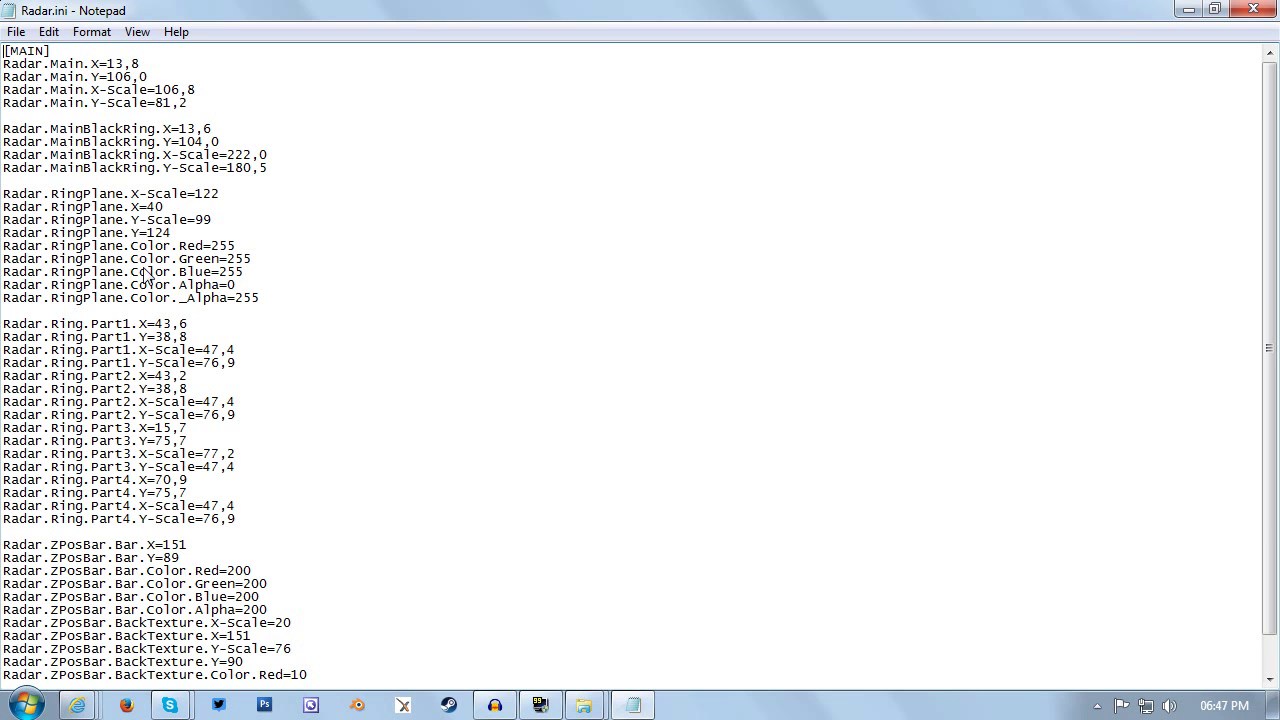
right_click(145, 272)
click(215, 407)
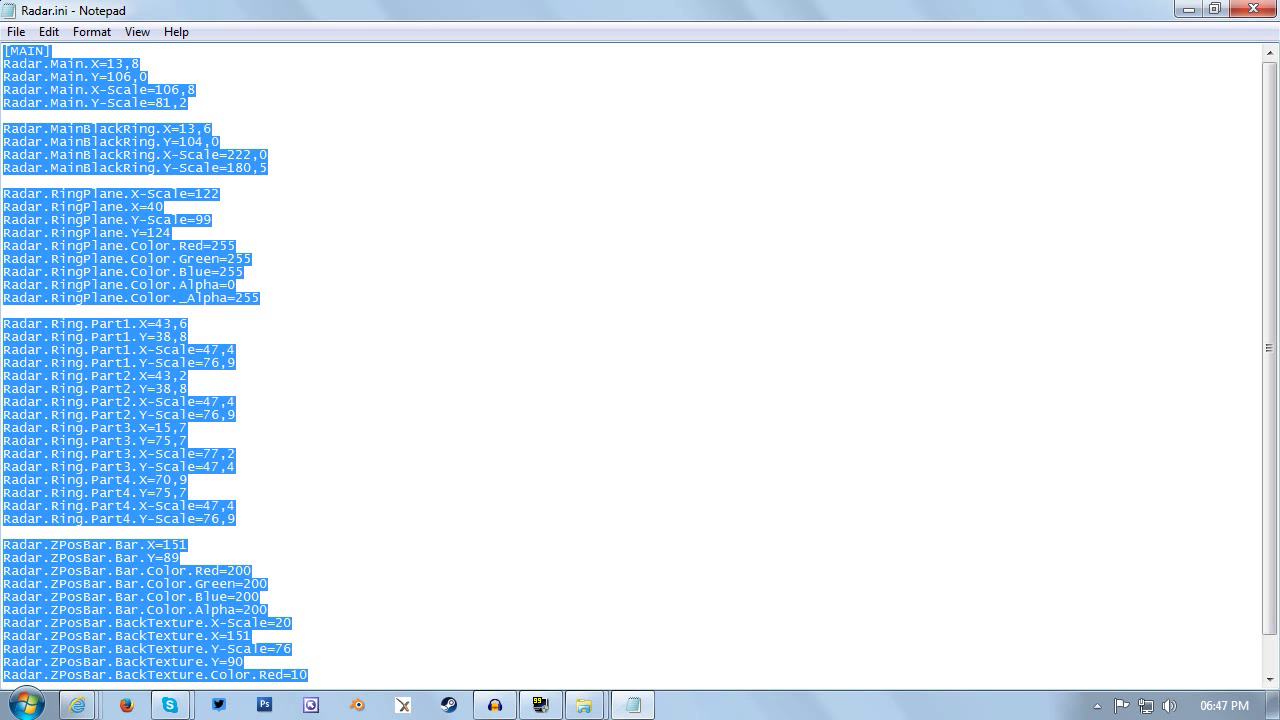
right_click(170, 307)
click(250, 388)
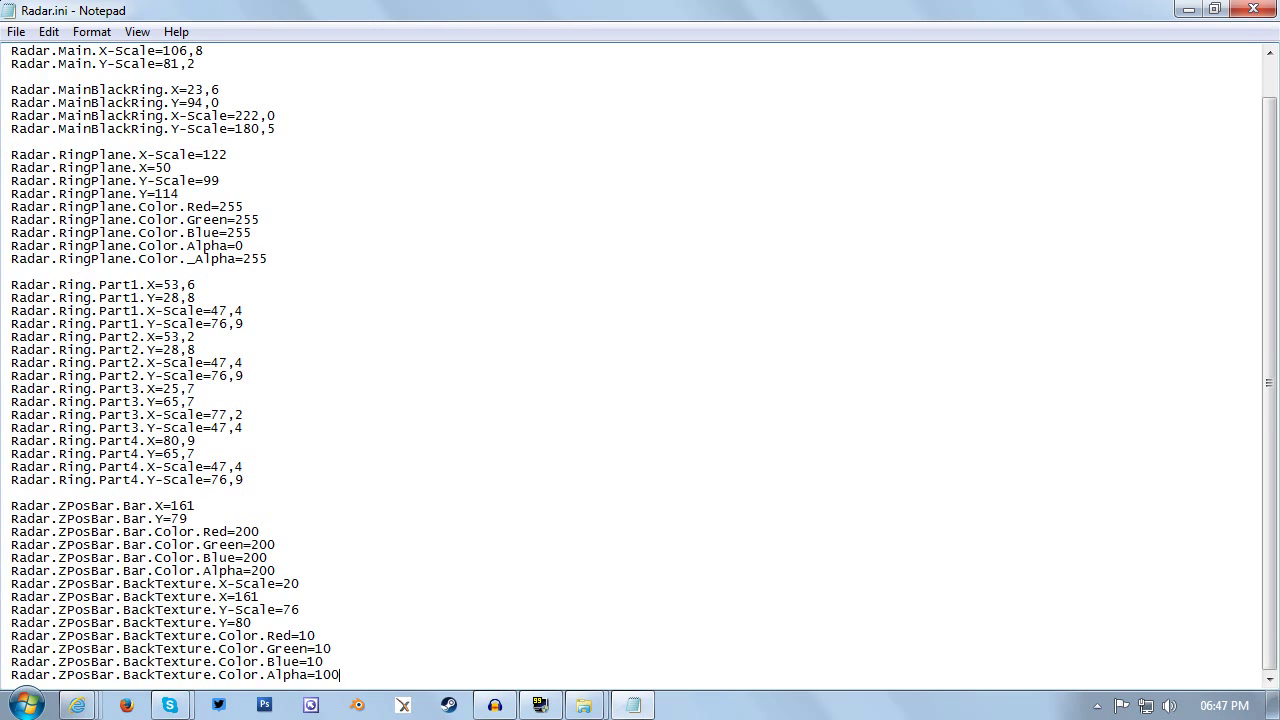
Step: Save Radar.ini under its existing name and close the file
click(15, 35)
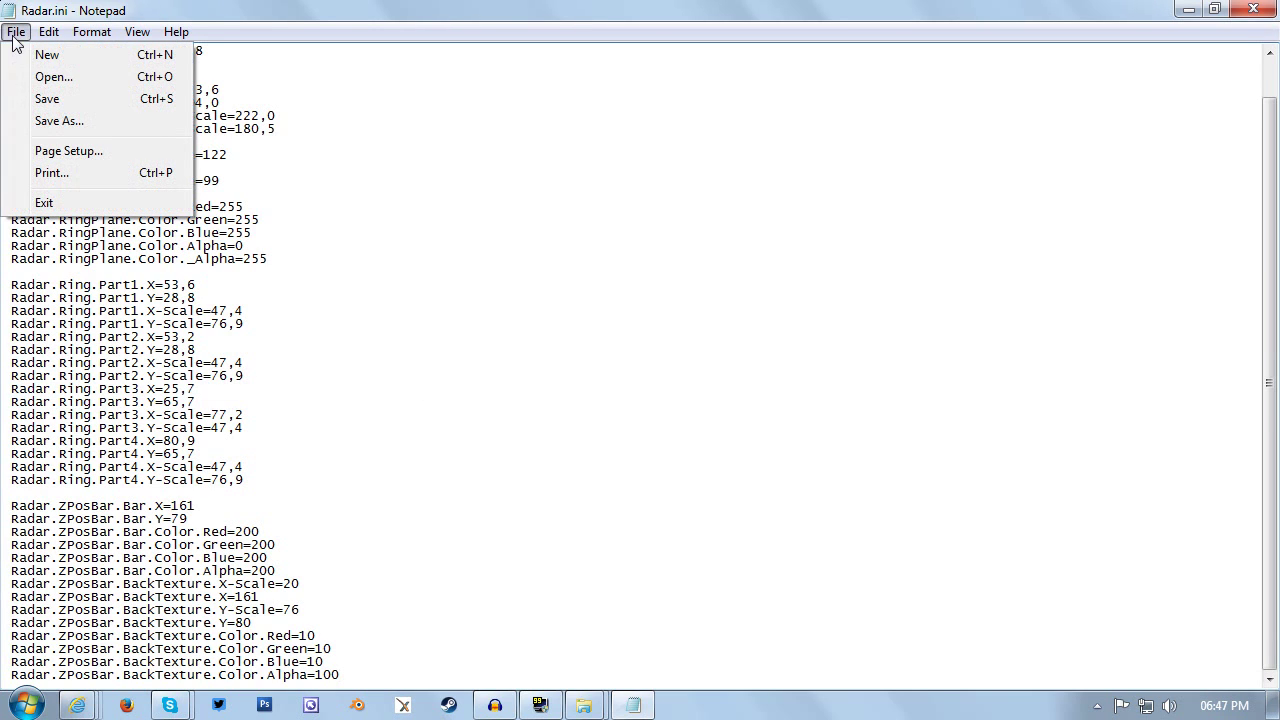
click(42, 98)
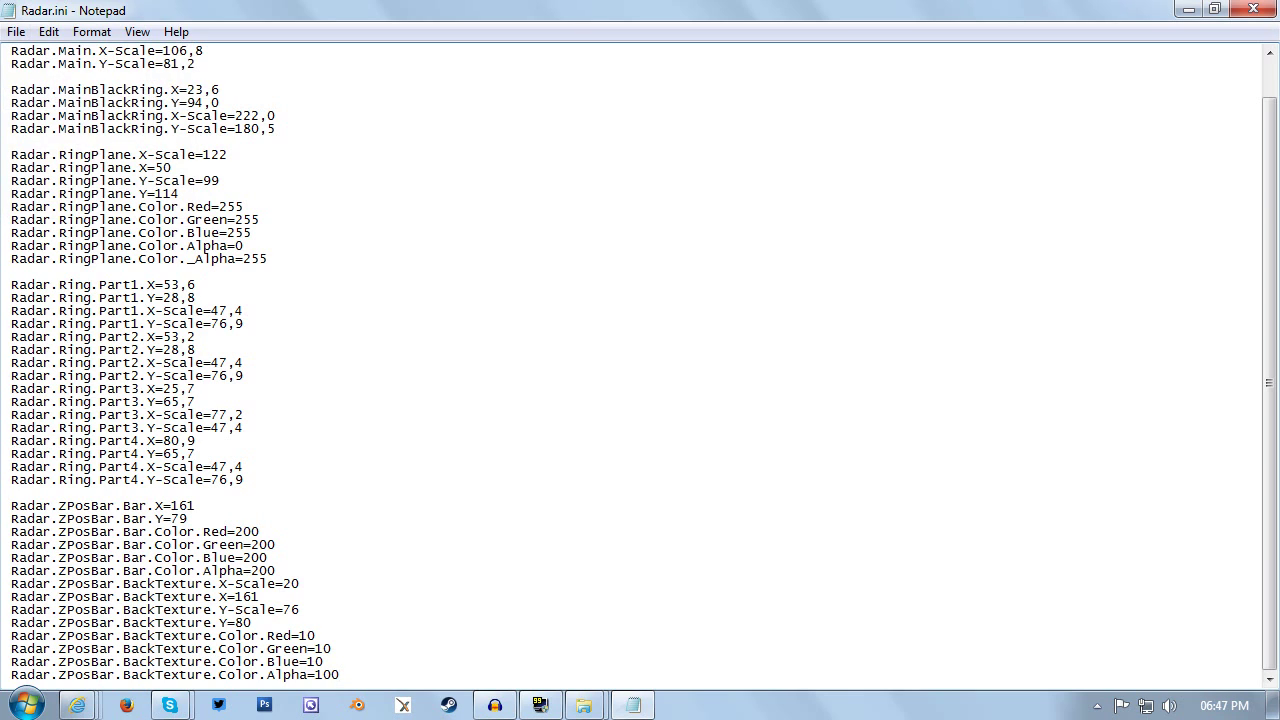
click(1253, 10)
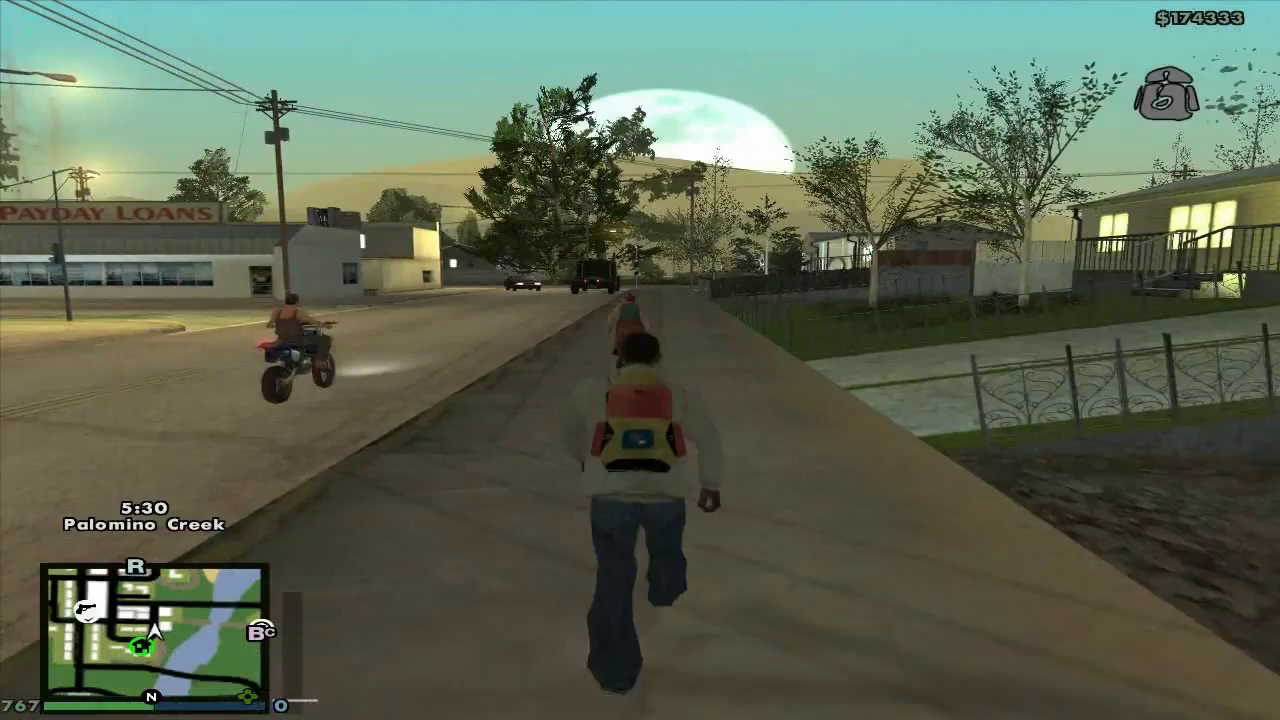
key(w)
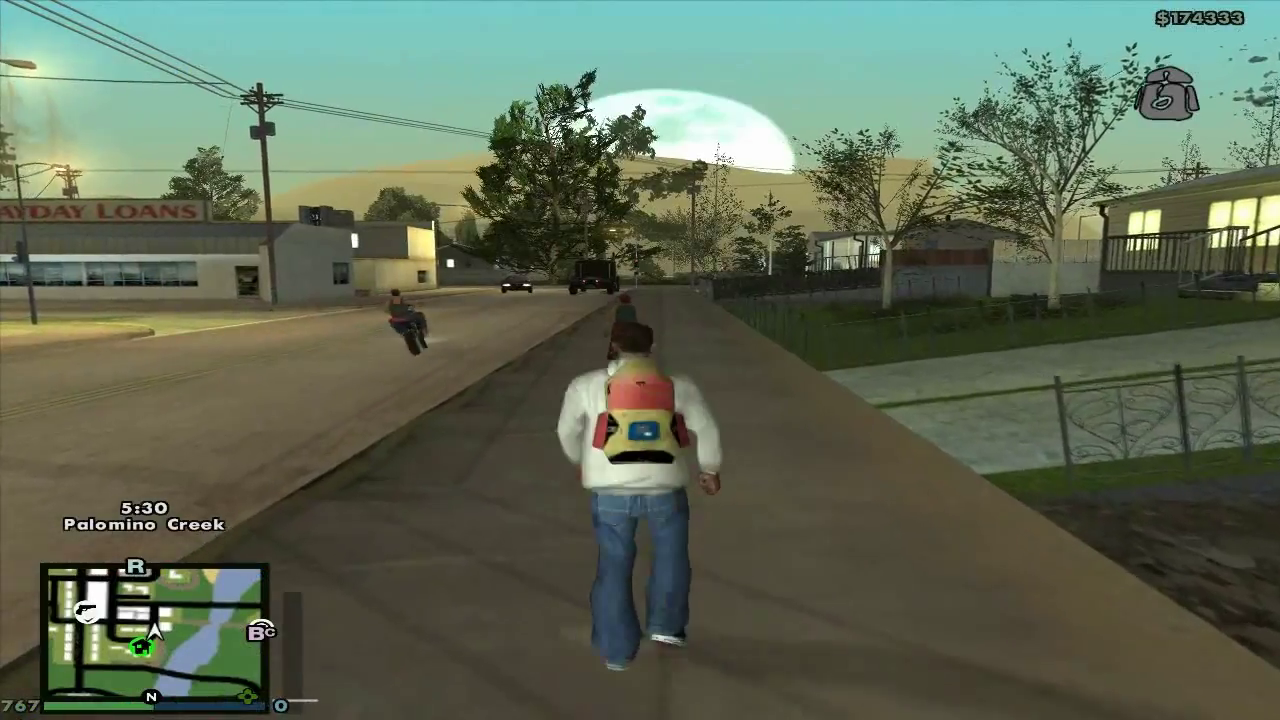
key(w)
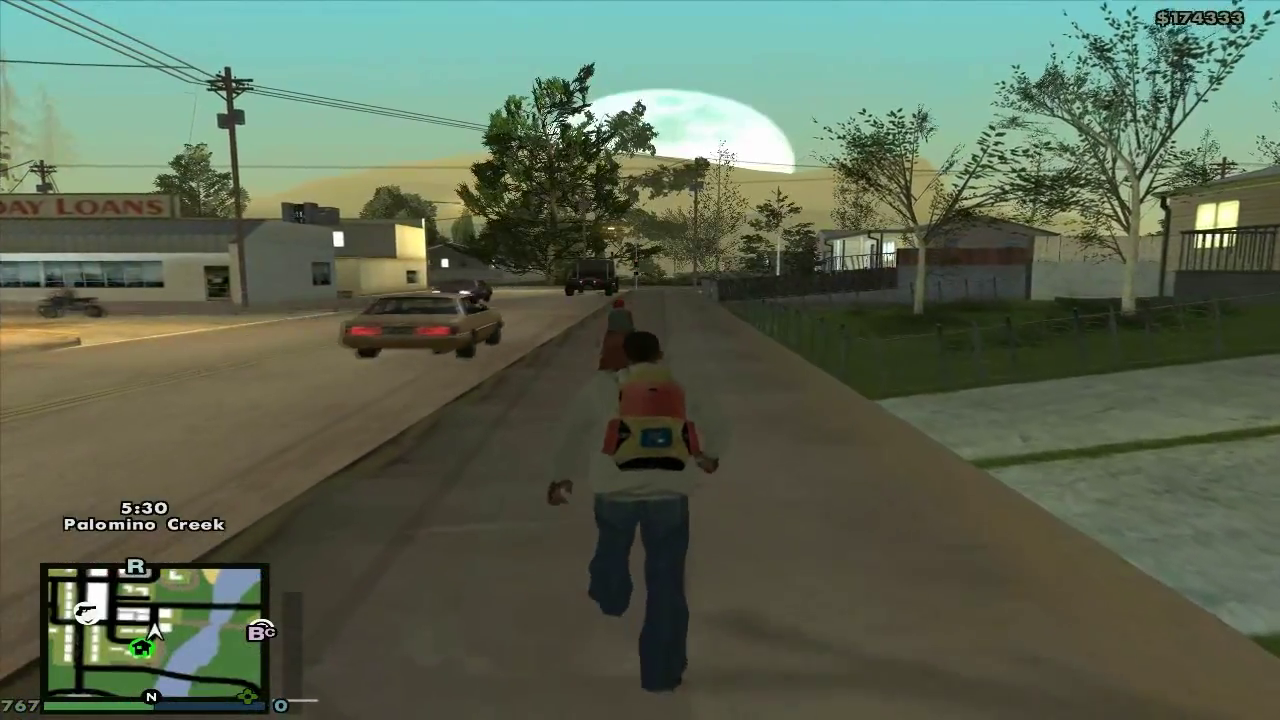
key(w)
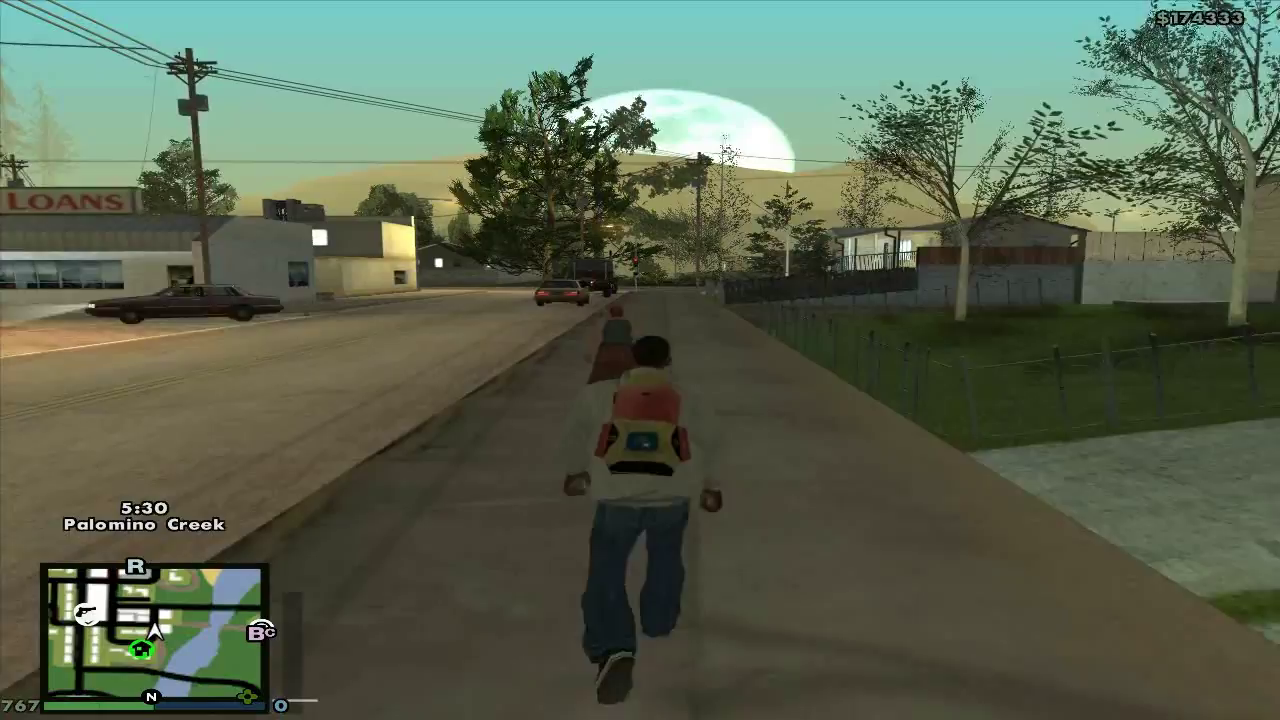
key(w)
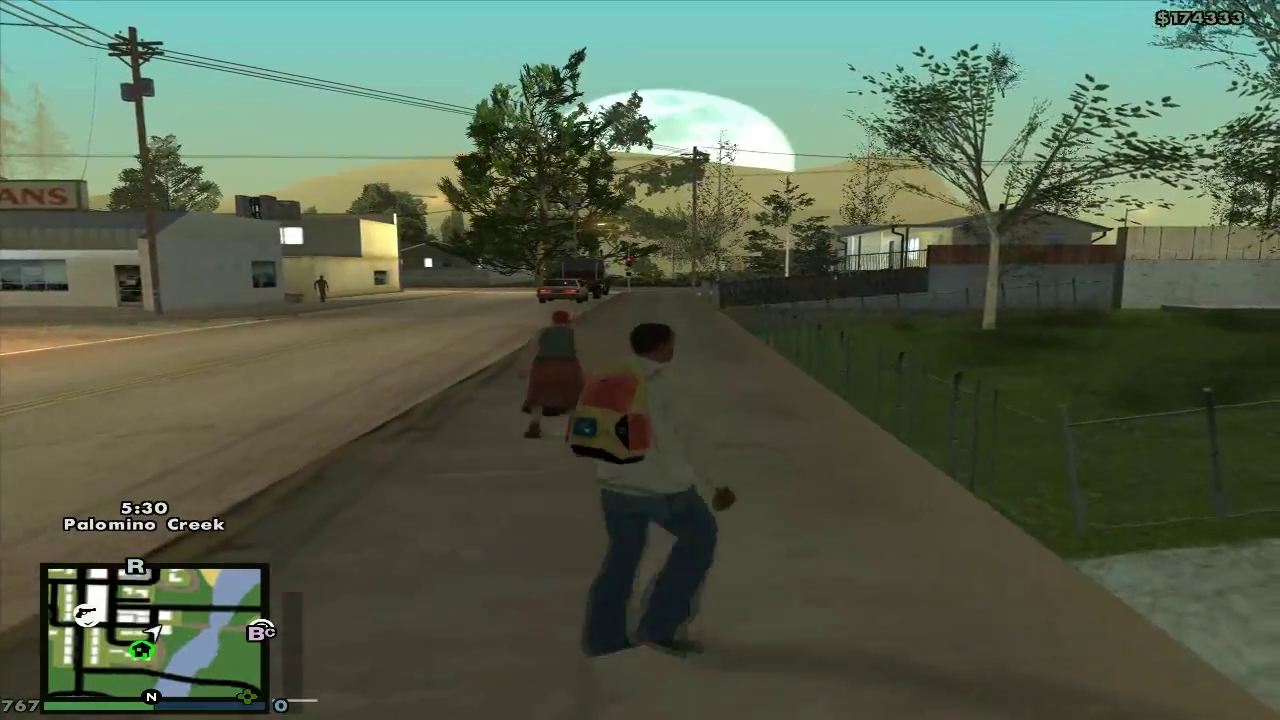
key(w)
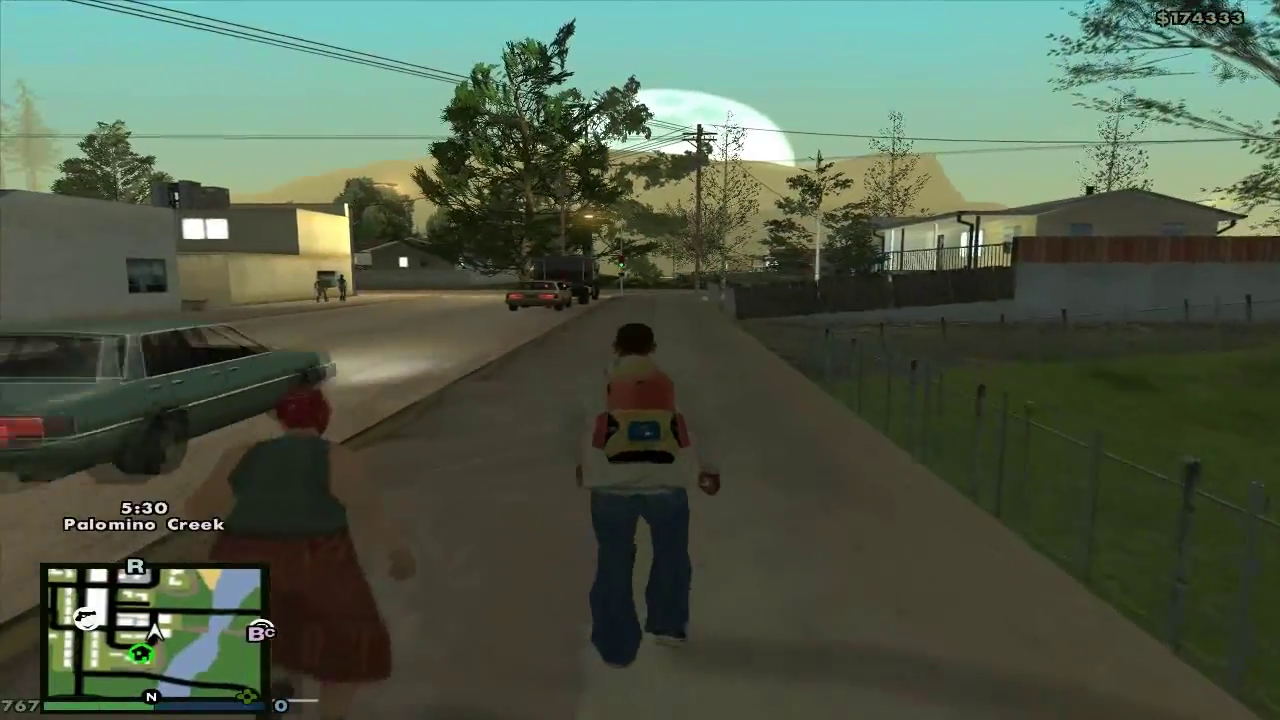
key(w)
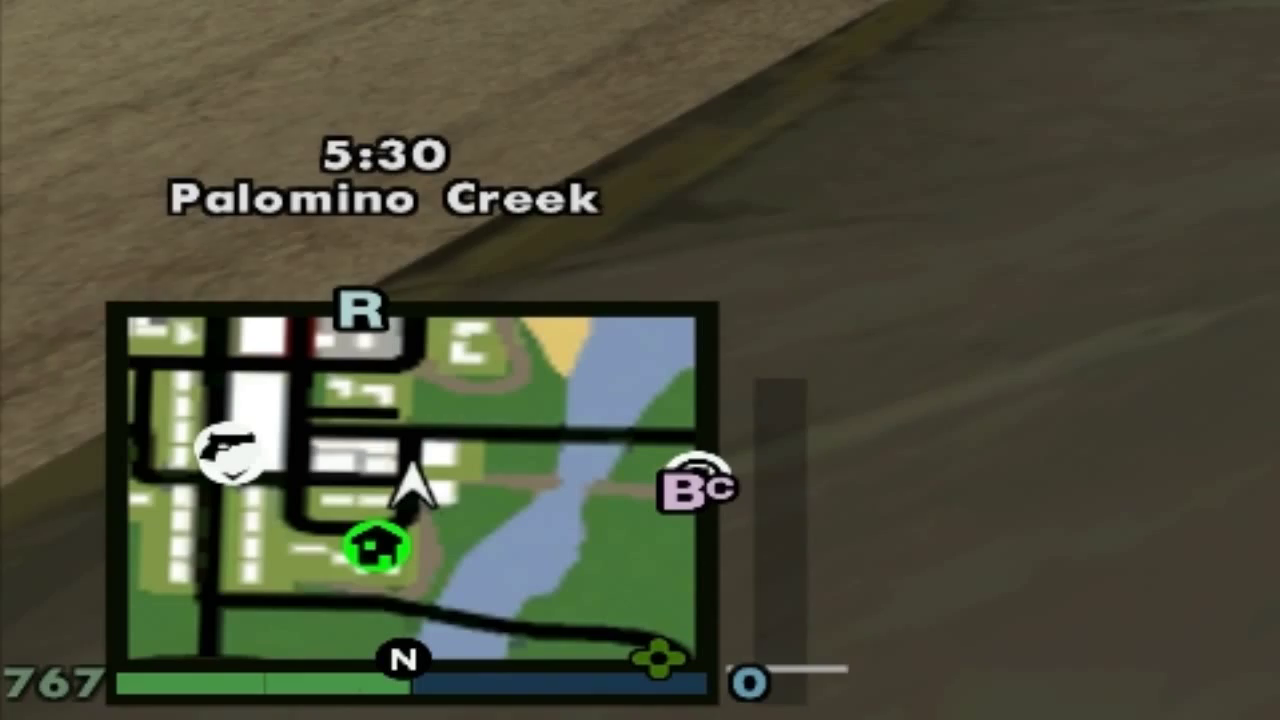